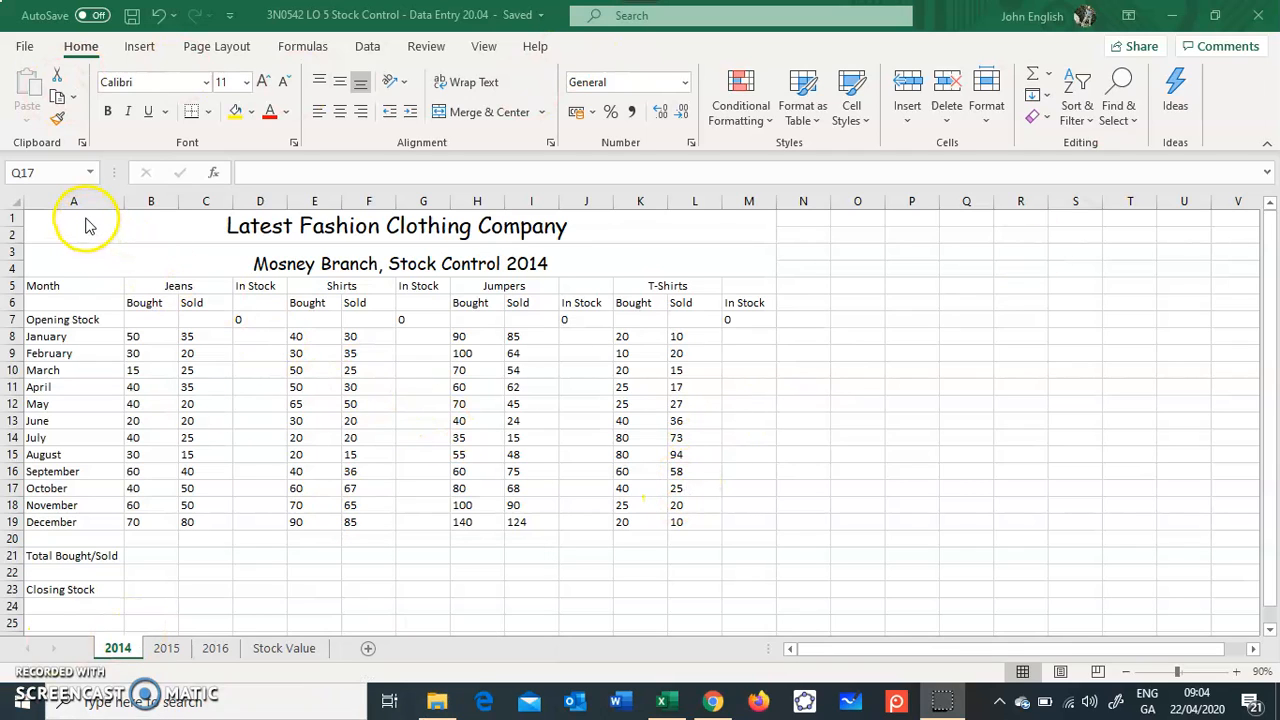
Step: Apply All Borders to the whole stock control table, cells A1 to M24
click(192, 242)
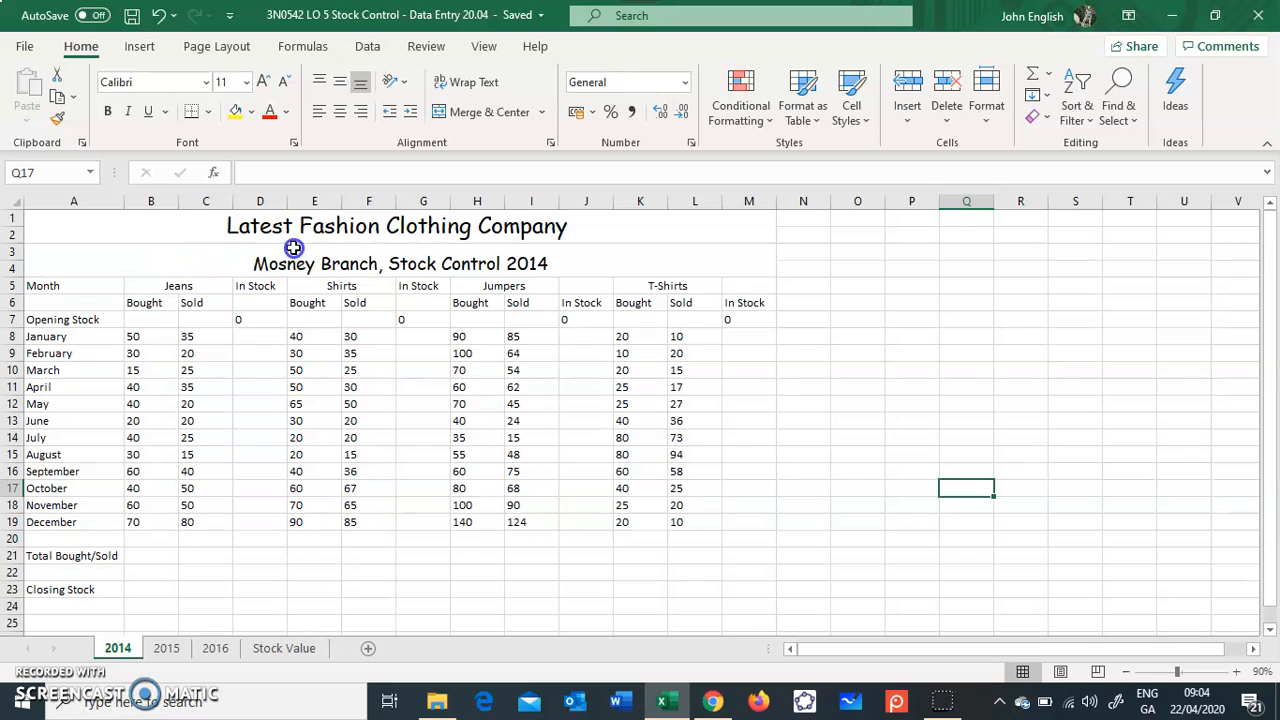
drag(182, 233, 637, 605)
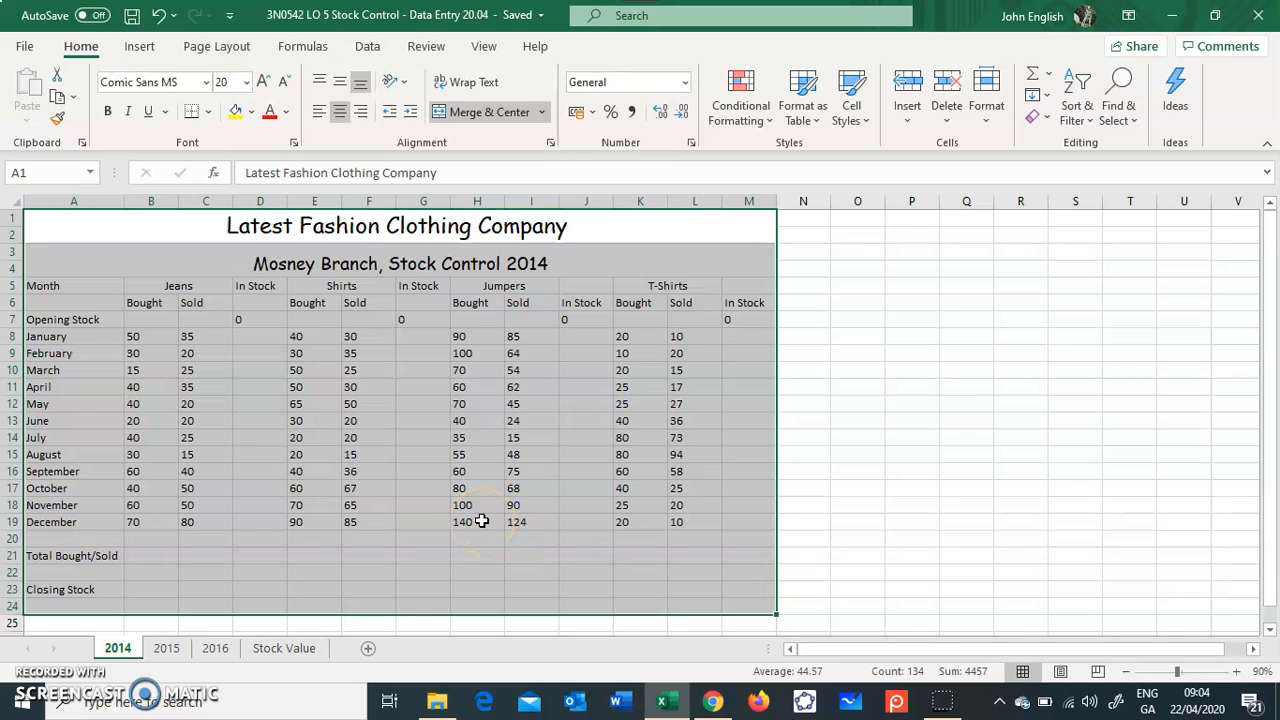
click(211, 113)
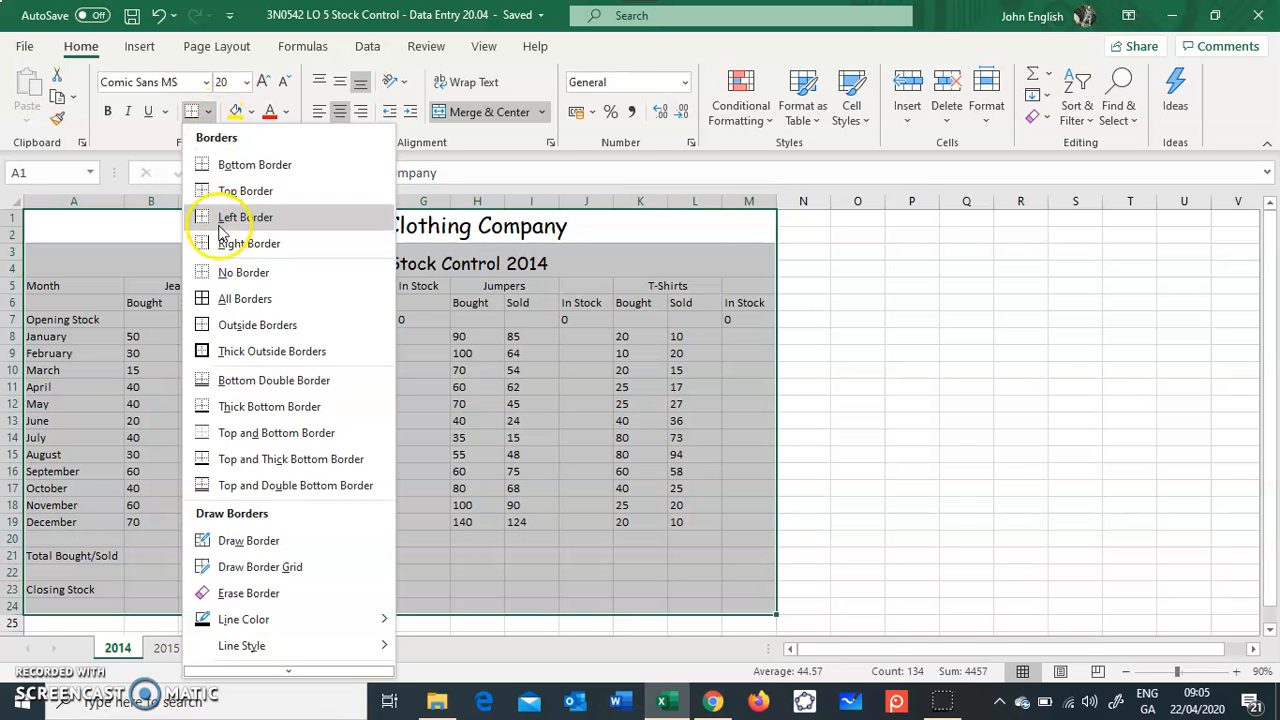
click(234, 298)
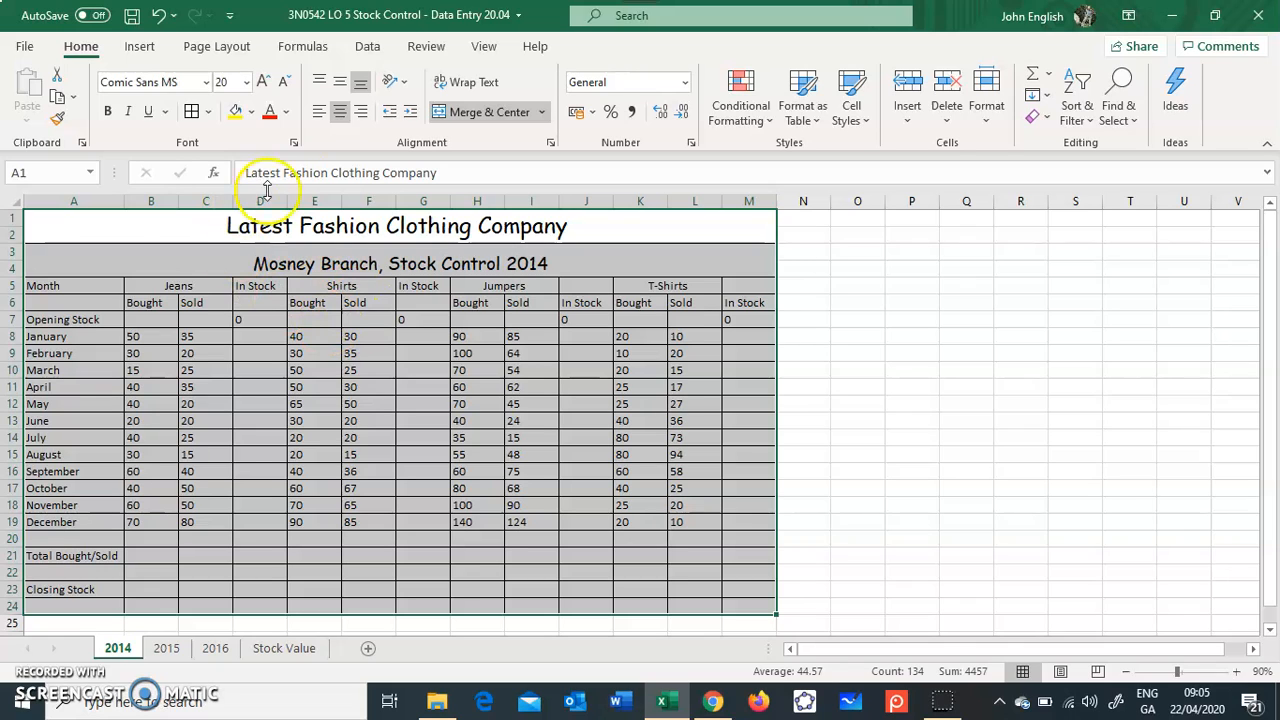
Step: Try left and right alignment on the table's contents, settling on horizontal centring for the whole table
click(318, 118)
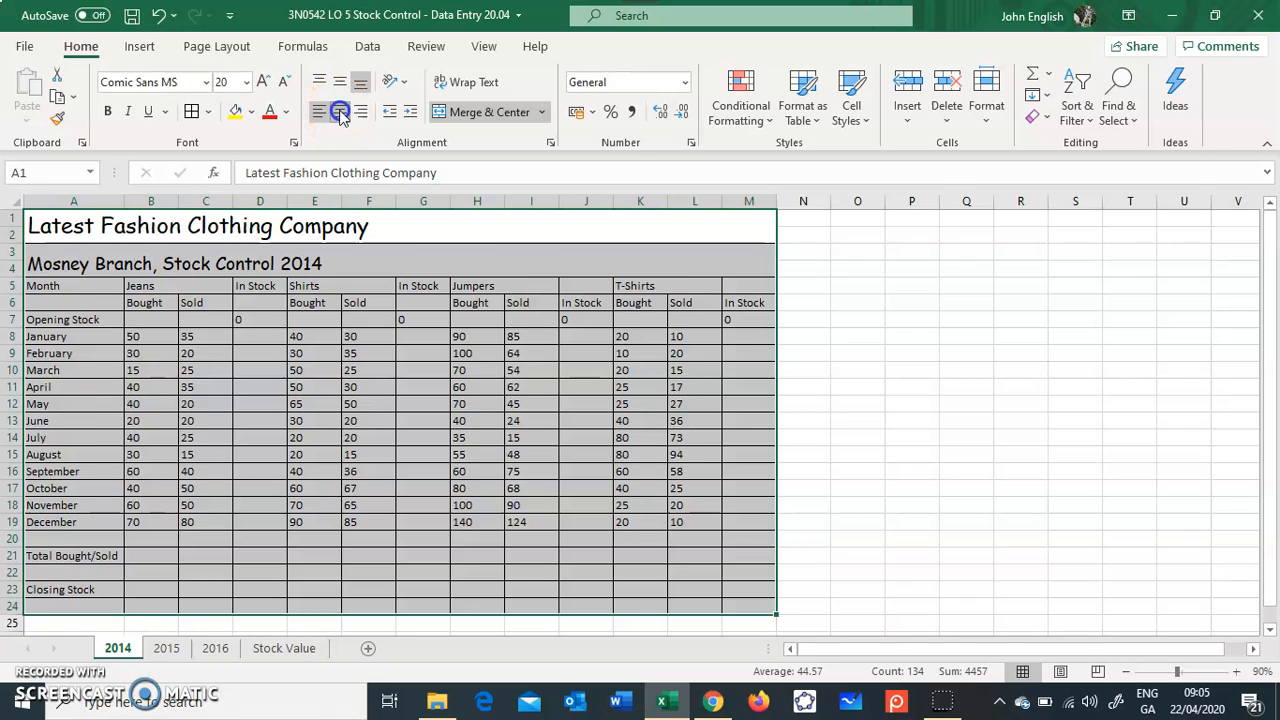
click(340, 112)
click(362, 118)
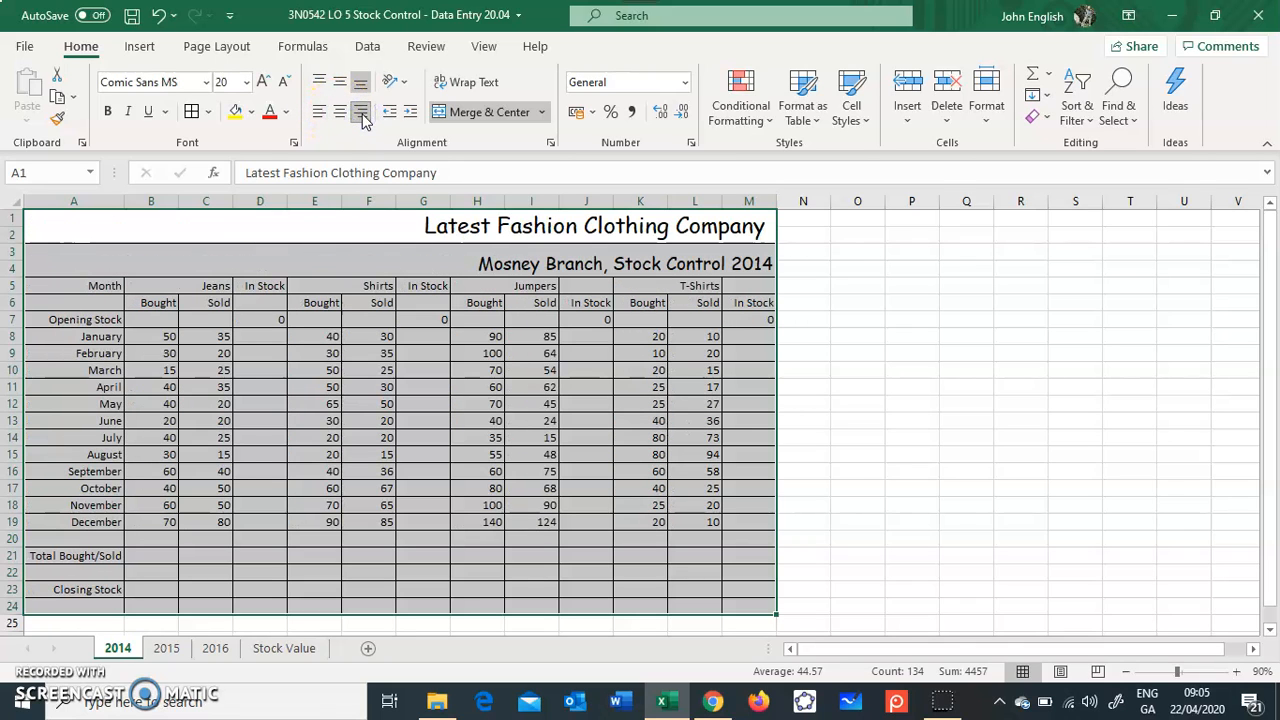
click(340, 118)
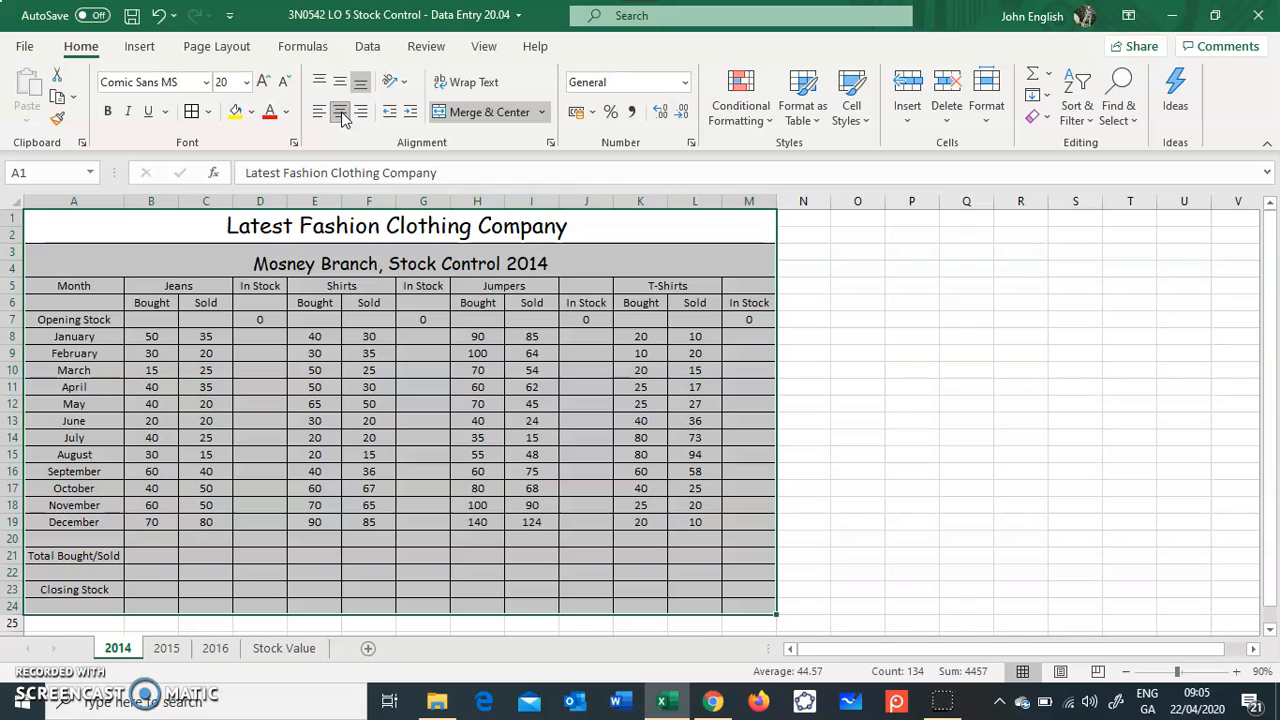
click(953, 325)
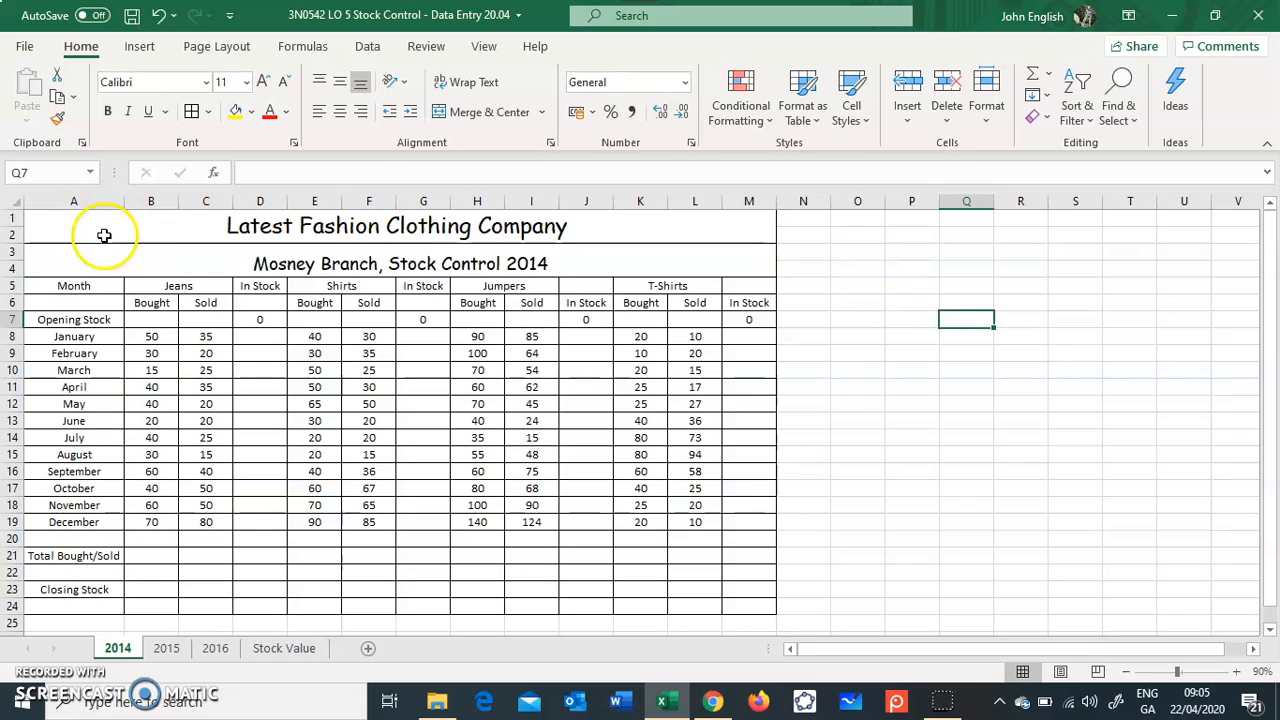
Step: Fill the company title with light blue-grey and the Mosney Branch subtitle with light gold
click(337, 224)
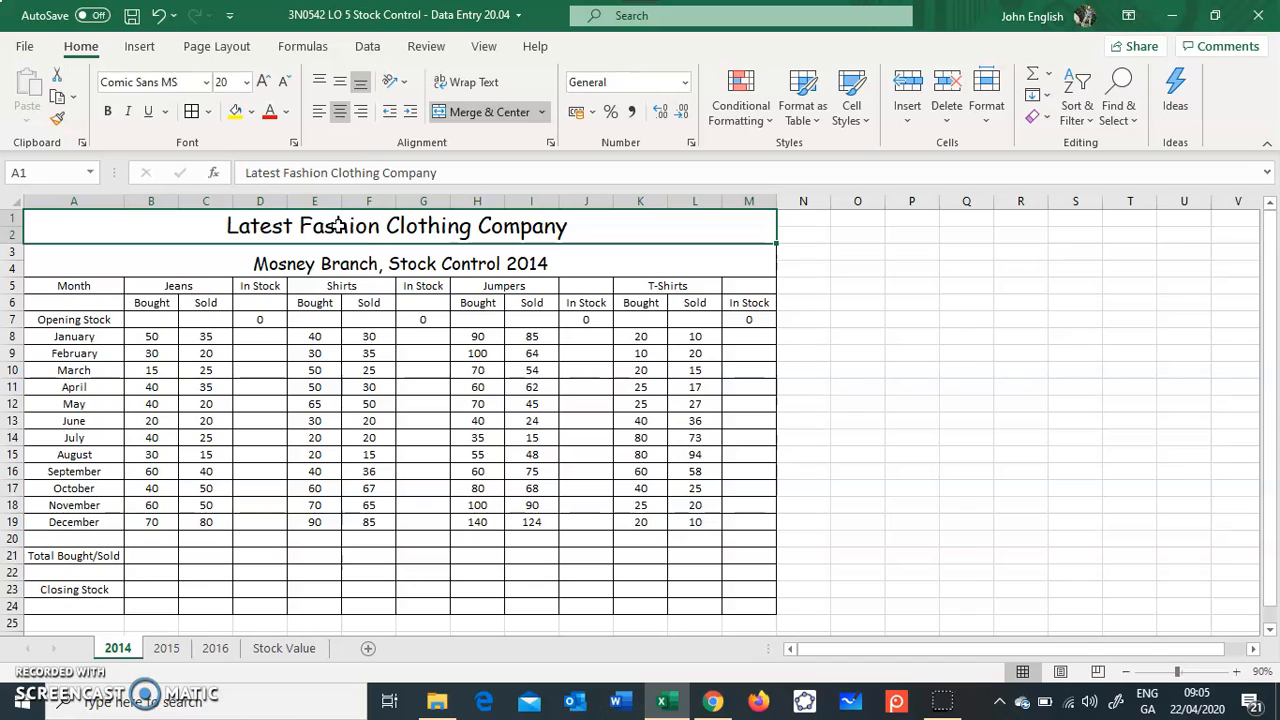
click(253, 113)
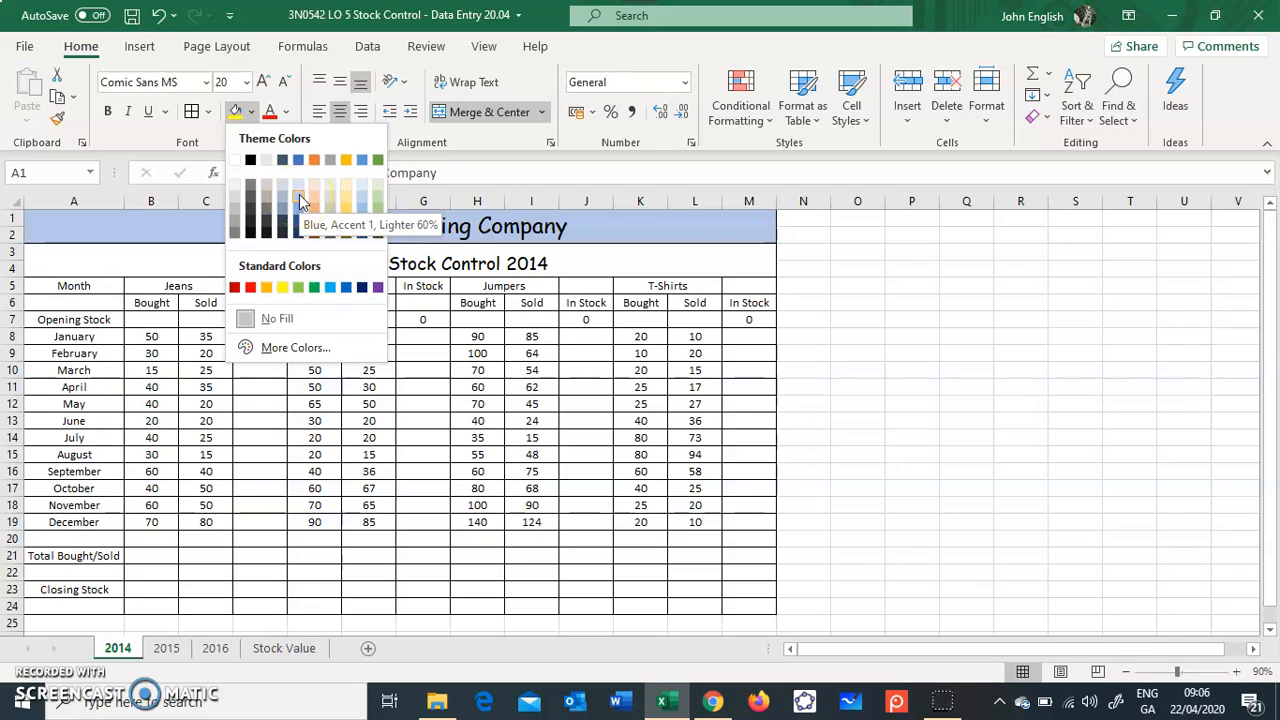
click(256, 231)
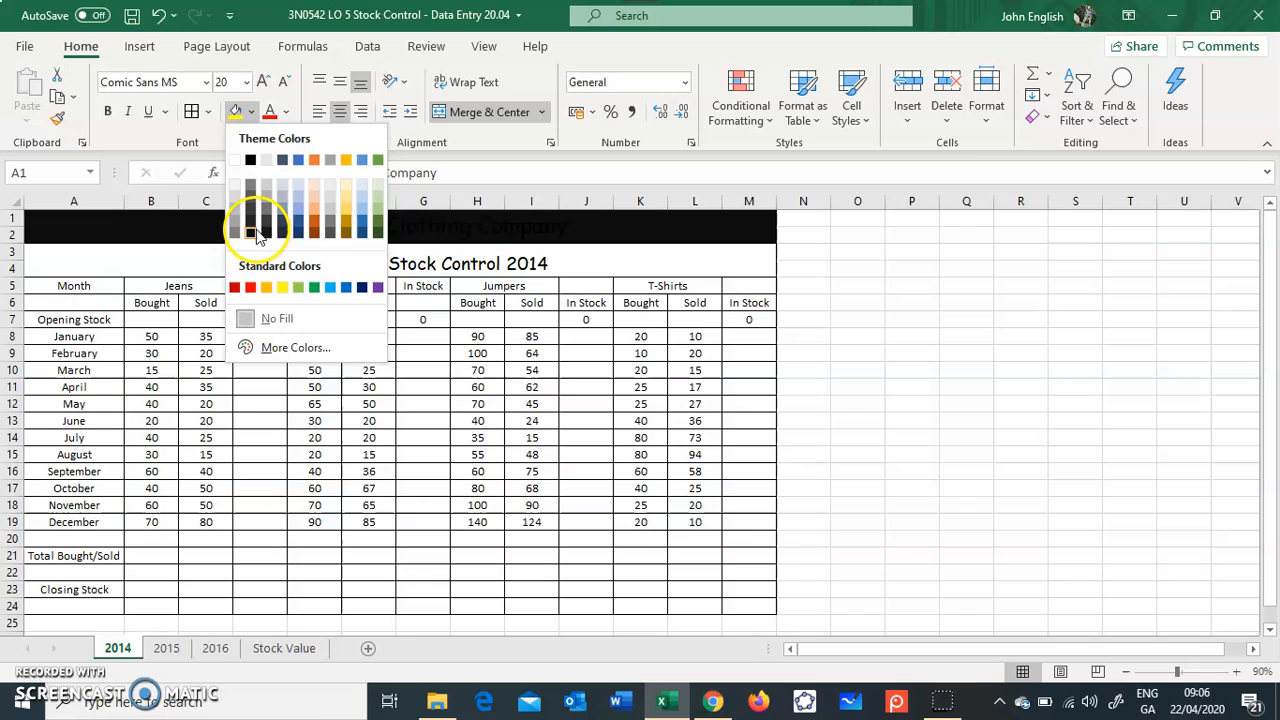
click(283, 186)
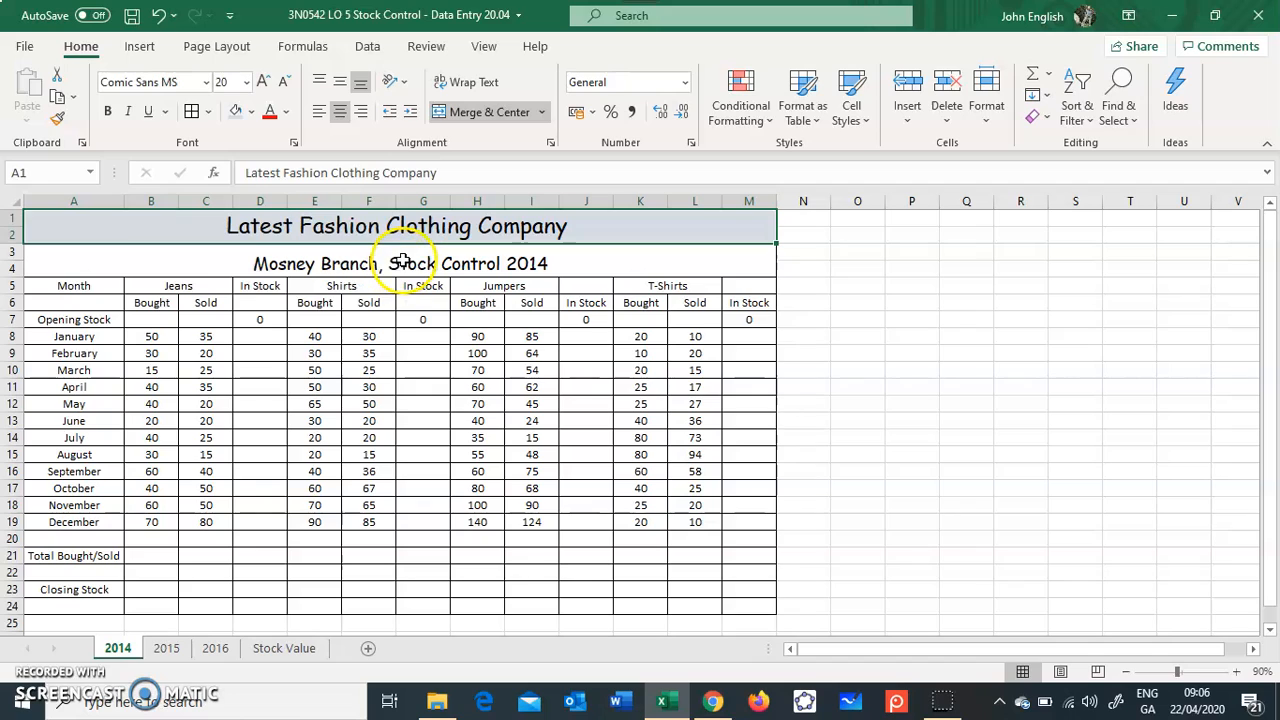
click(400, 261)
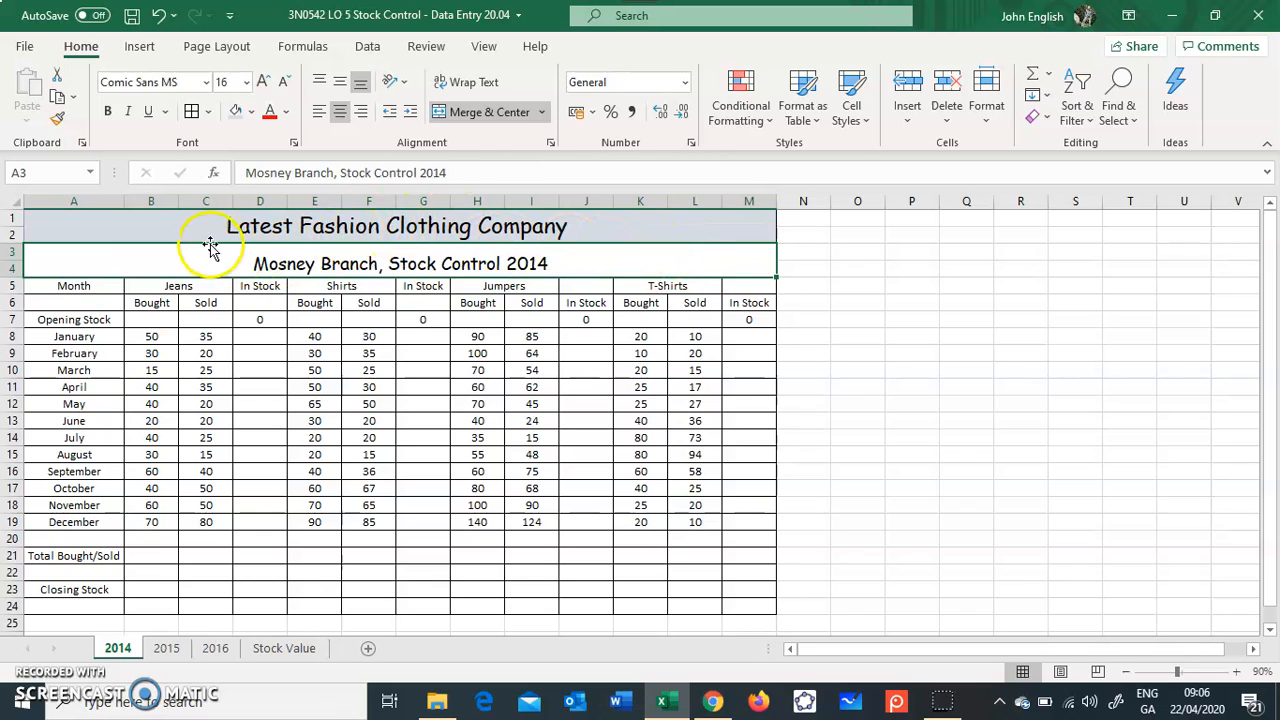
click(254, 114)
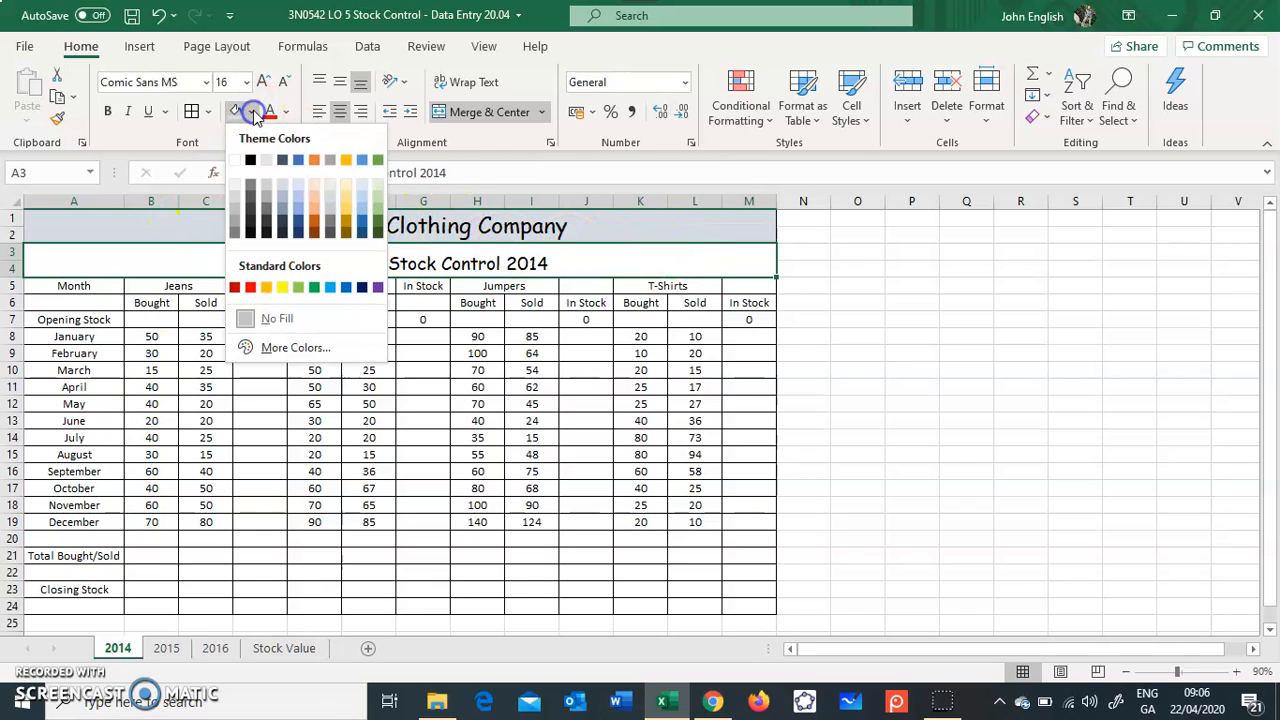
click(349, 203)
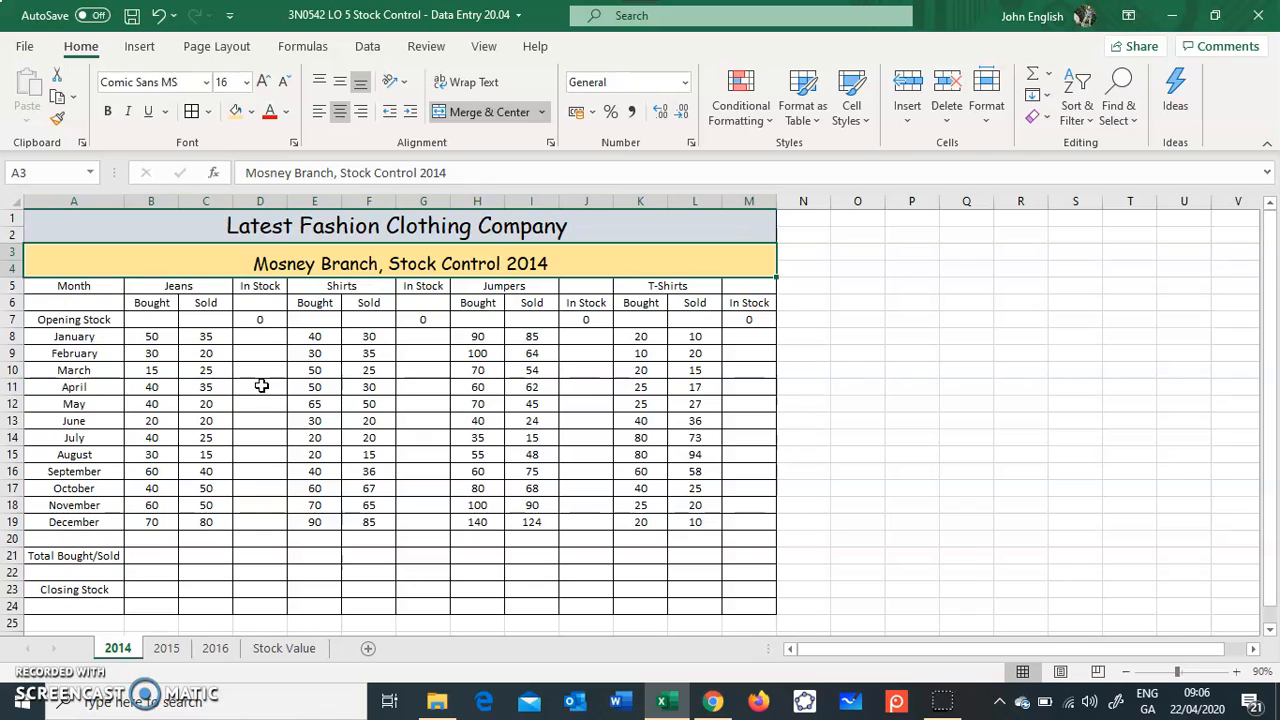
Step: Fill the Month column A5:A24 with pale orange and the Jeans columns B5:C24 with light green
drag(90, 286, 63, 600)
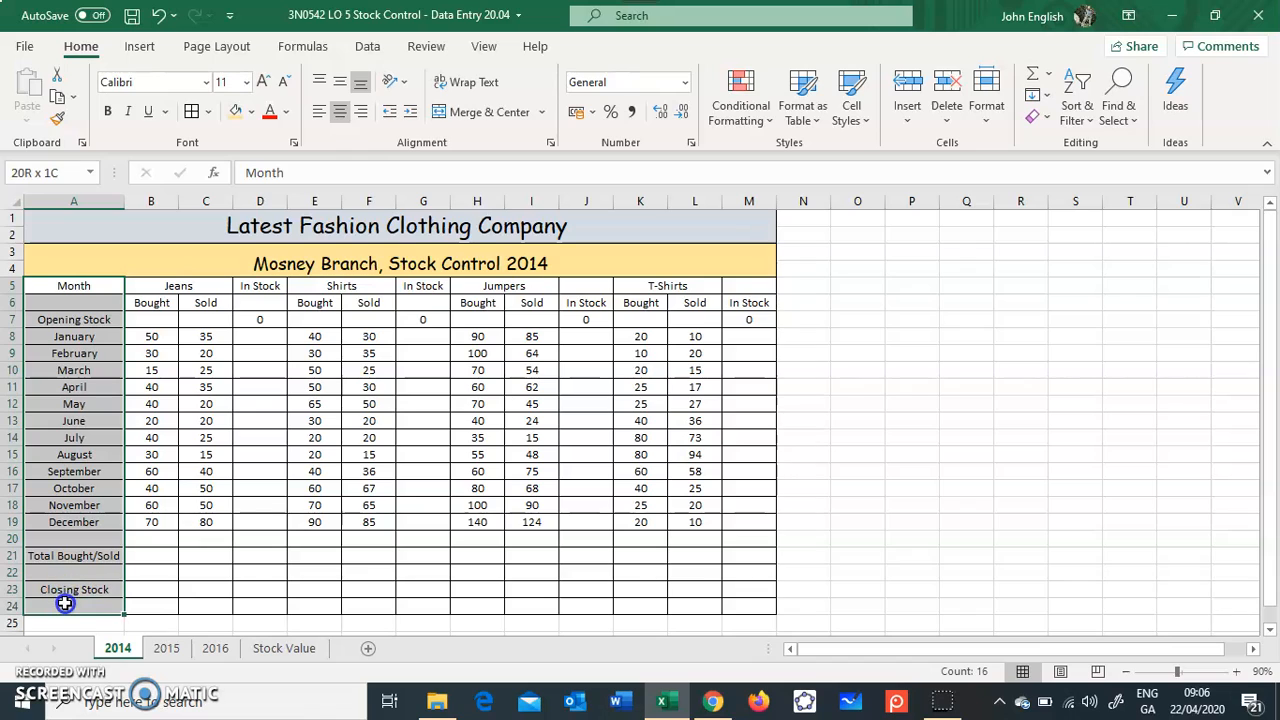
click(251, 113)
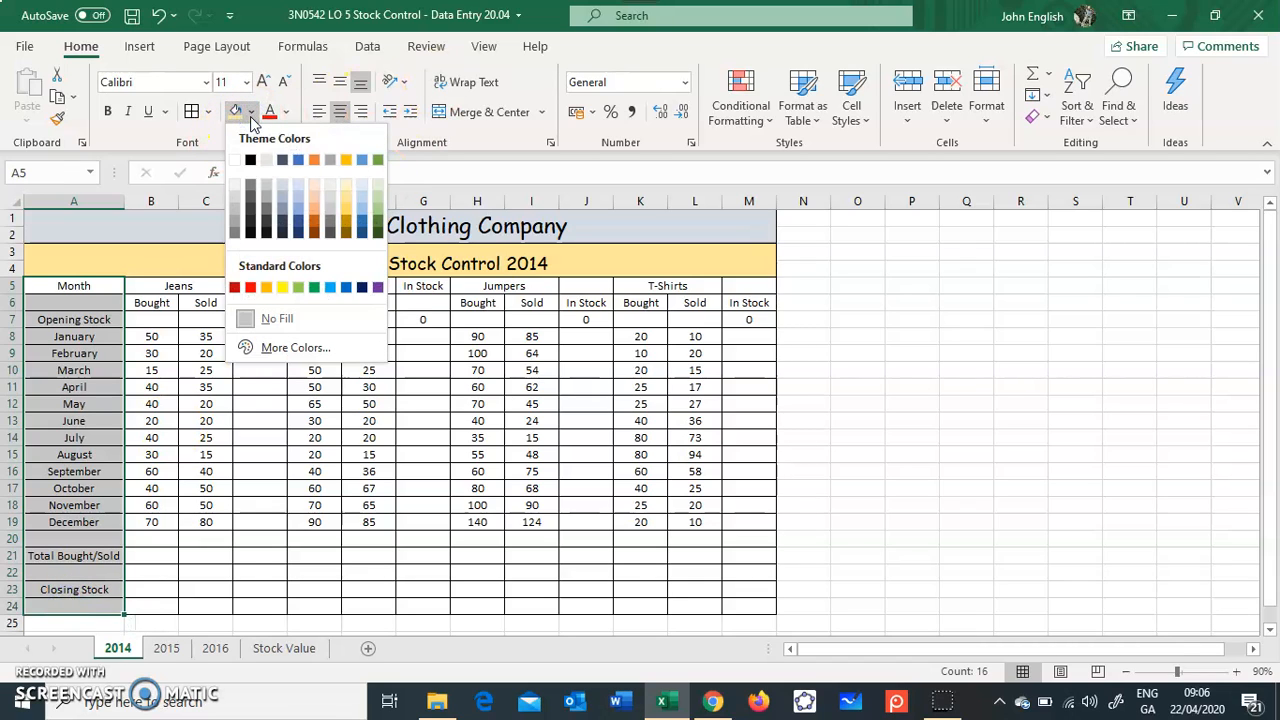
click(320, 190)
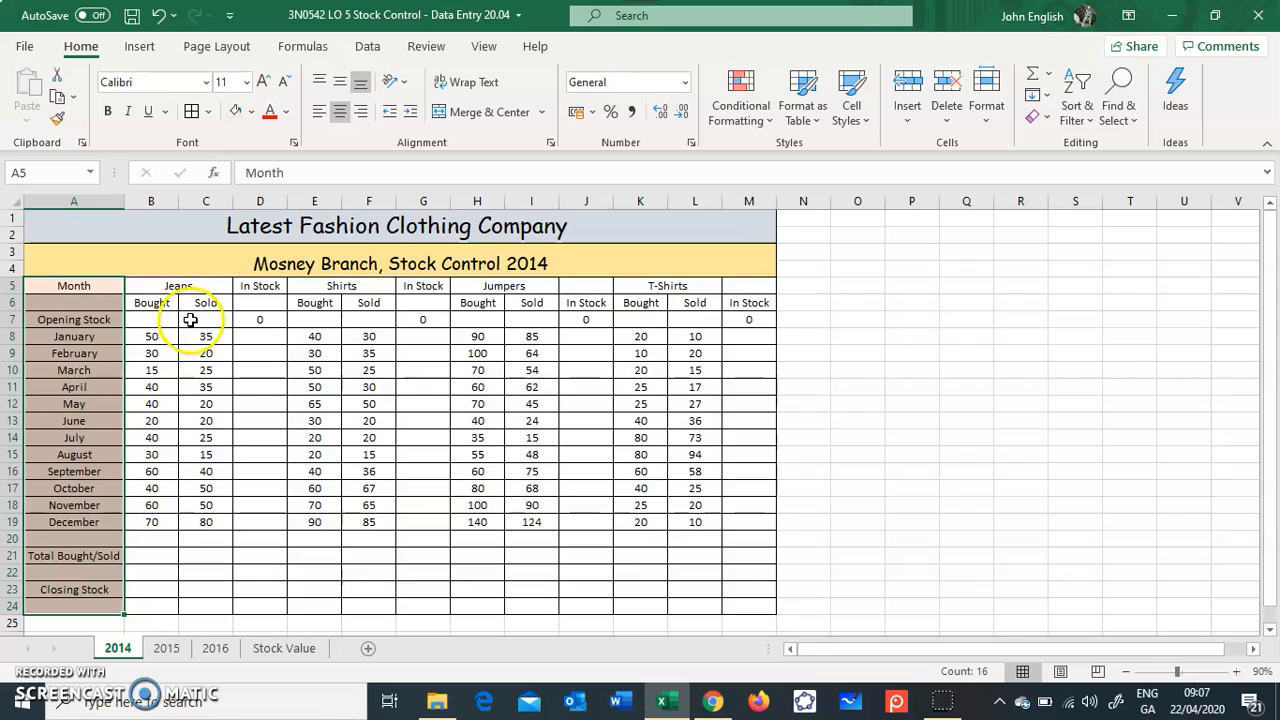
drag(166, 287, 198, 604)
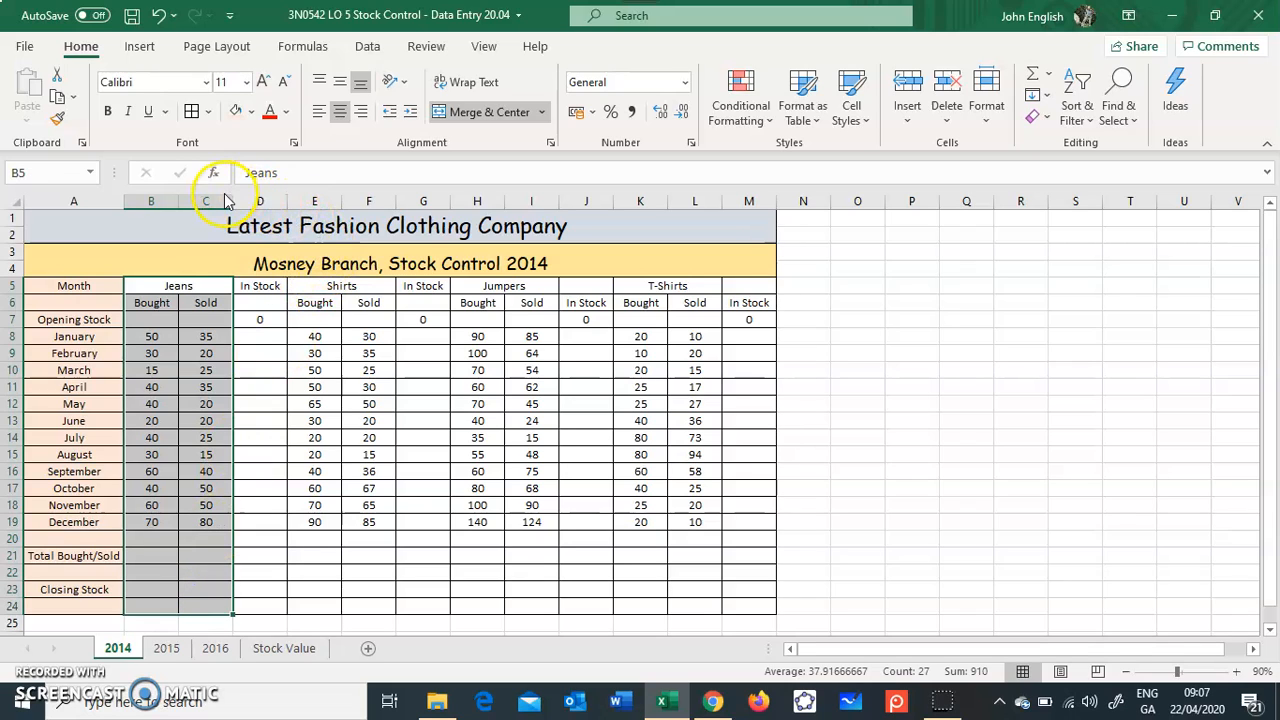
click(251, 112)
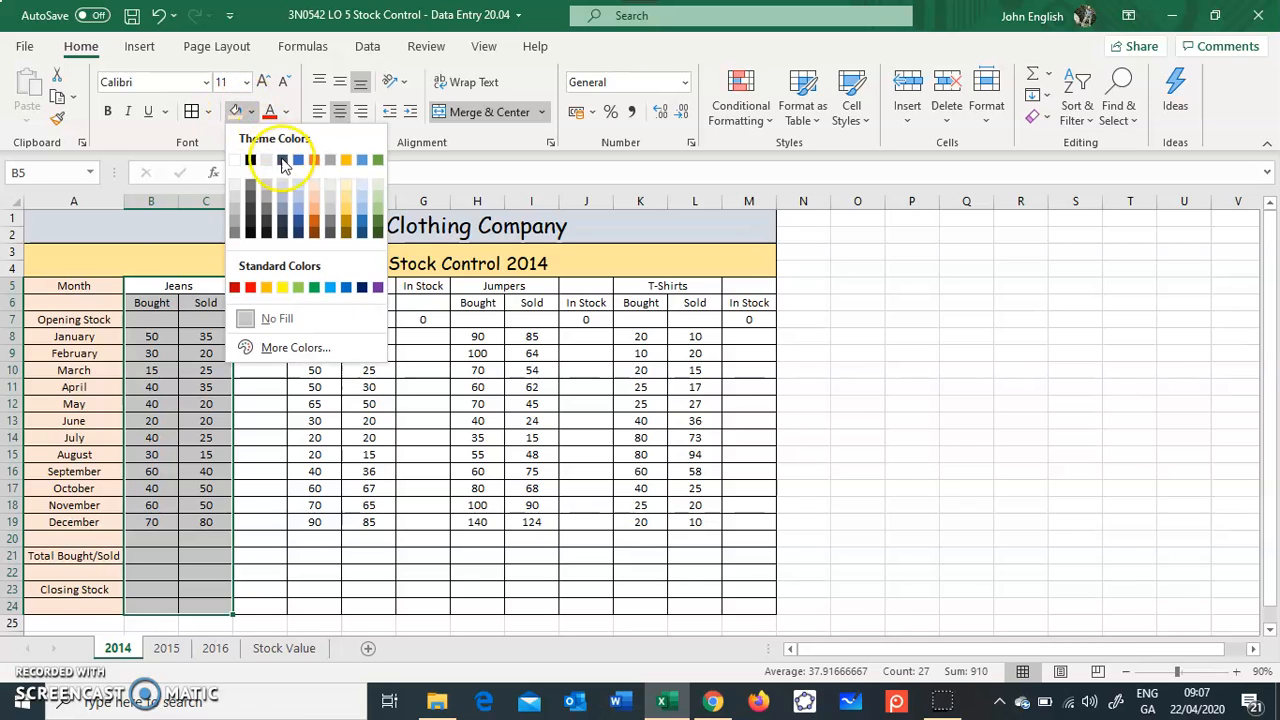
click(379, 204)
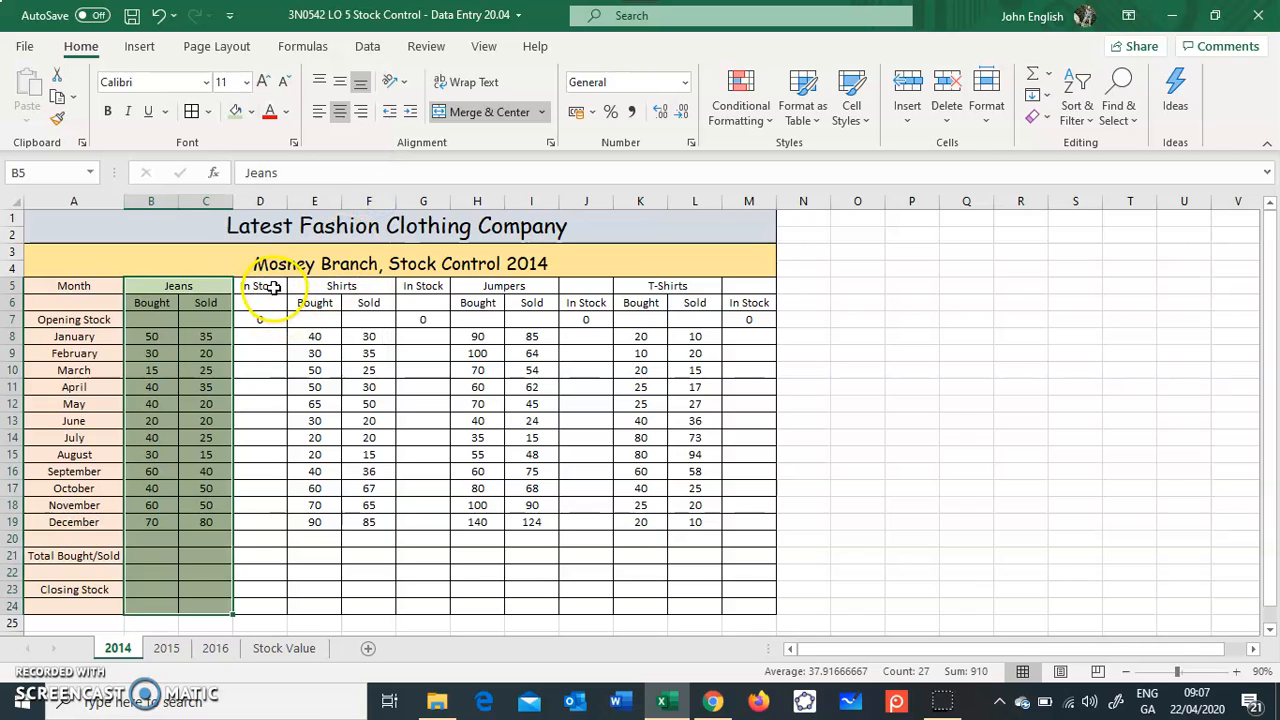
Step: Fill the Jeans In Stock column D5:D24 with gold and the Shirts columns E5:F24 with light orange
drag(258, 285, 261, 500)
drag(261, 584, 260, 606)
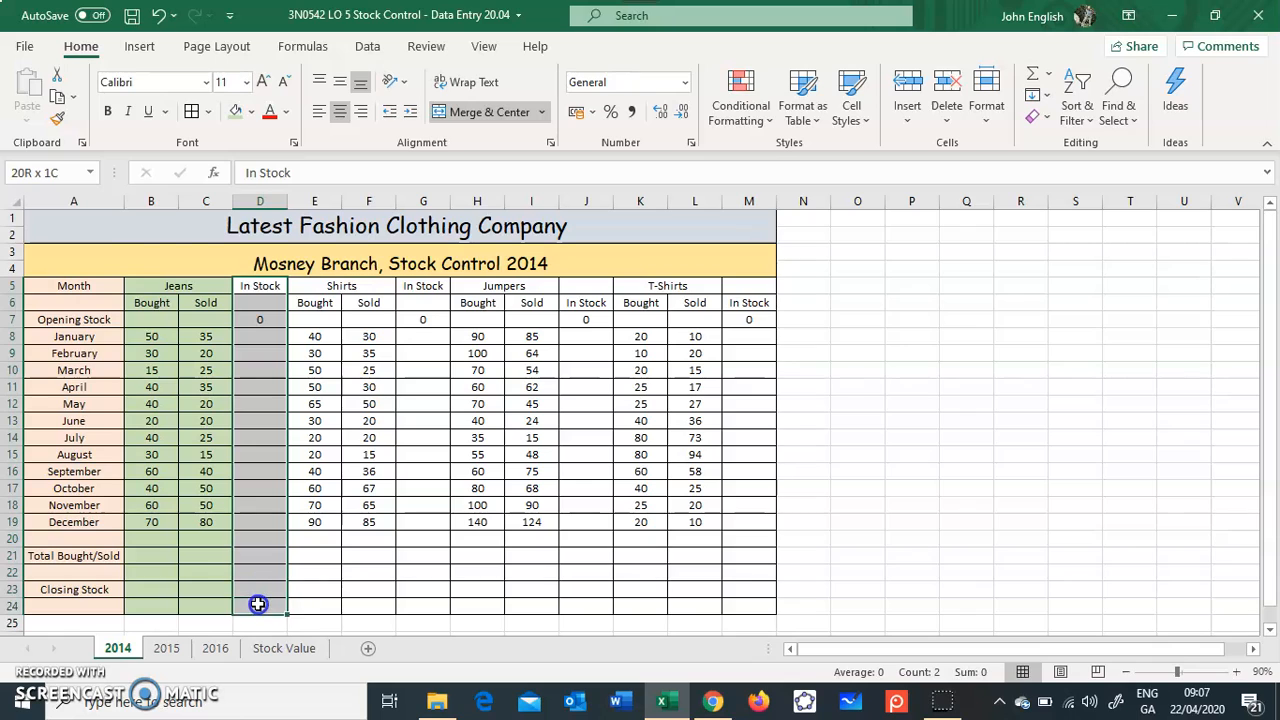
click(251, 113)
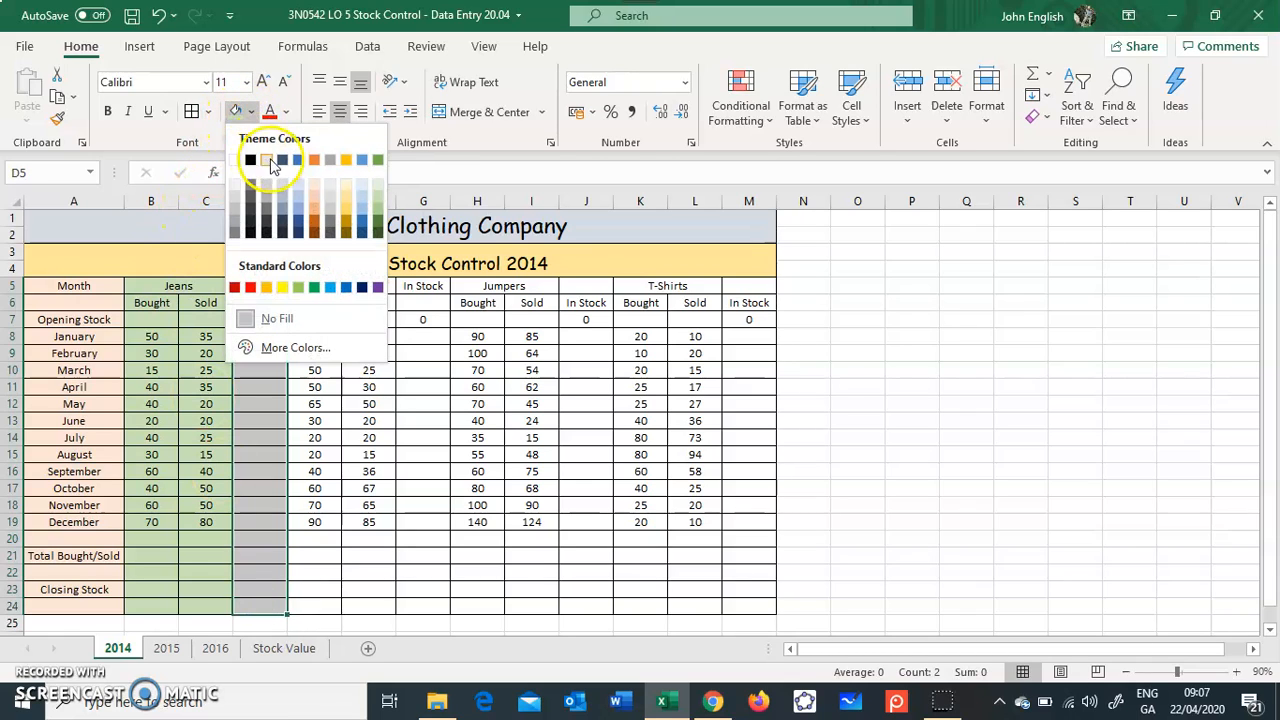
click(346, 207)
drag(343, 286, 349, 604)
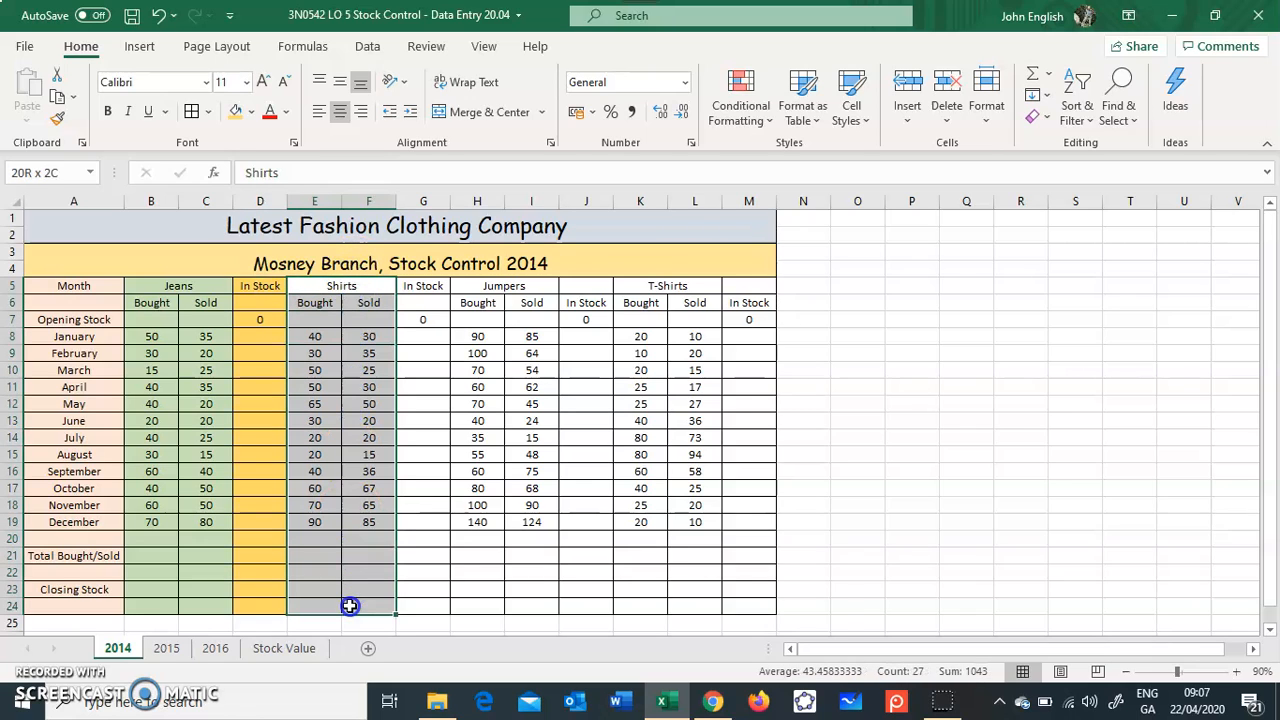
click(254, 116)
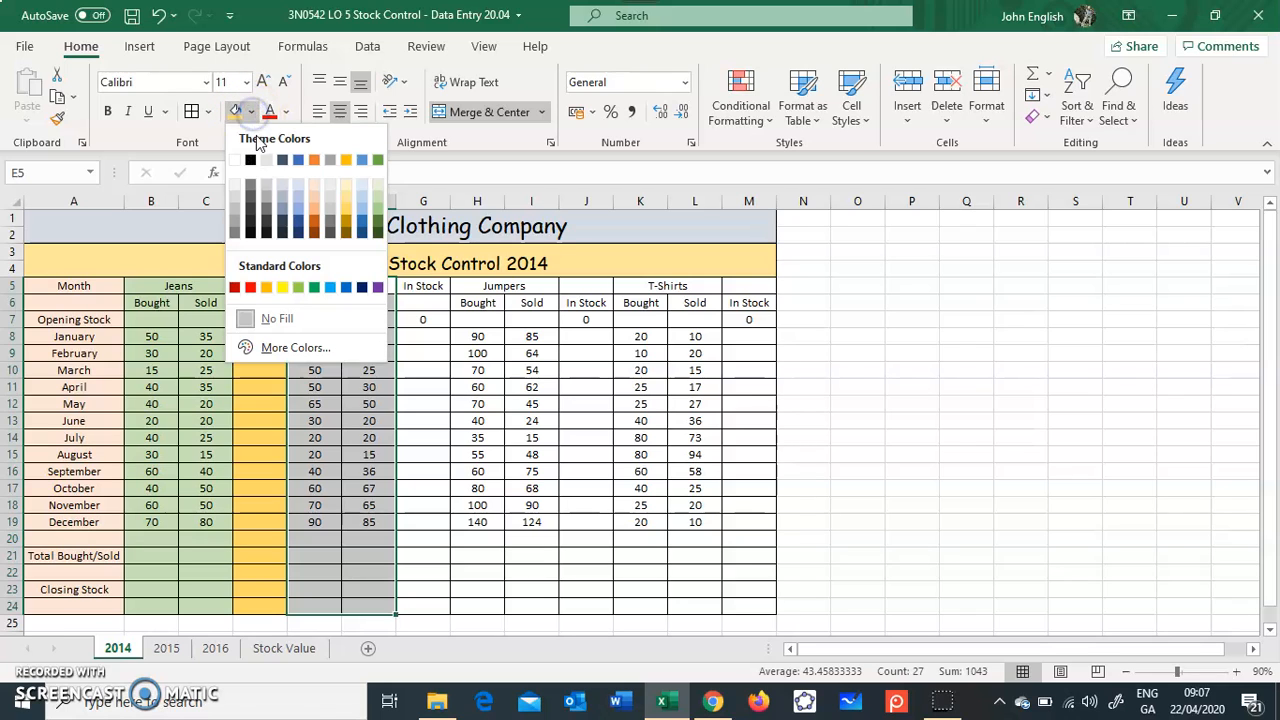
click(314, 203)
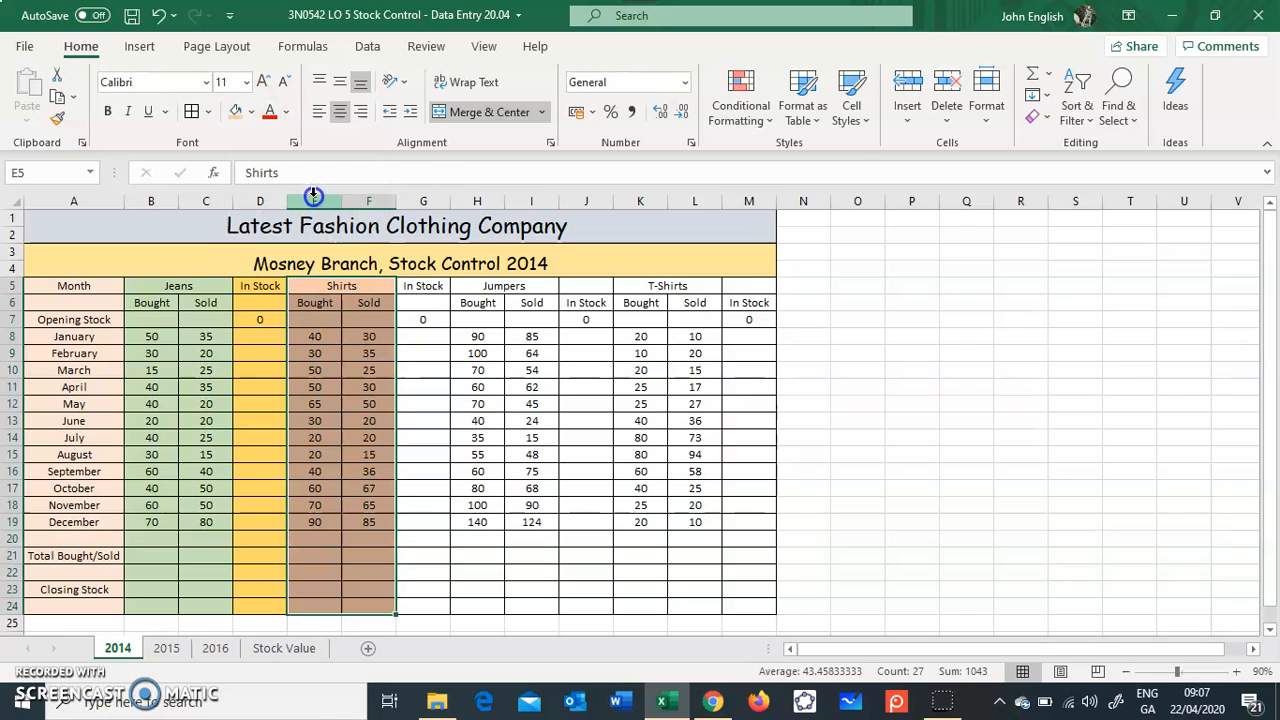
Step: Fill the Shirts In Stock column G5:G24 with light blue and the Jumpers columns H5:I24 with light orange
click(433, 287)
drag(433, 287, 430, 601)
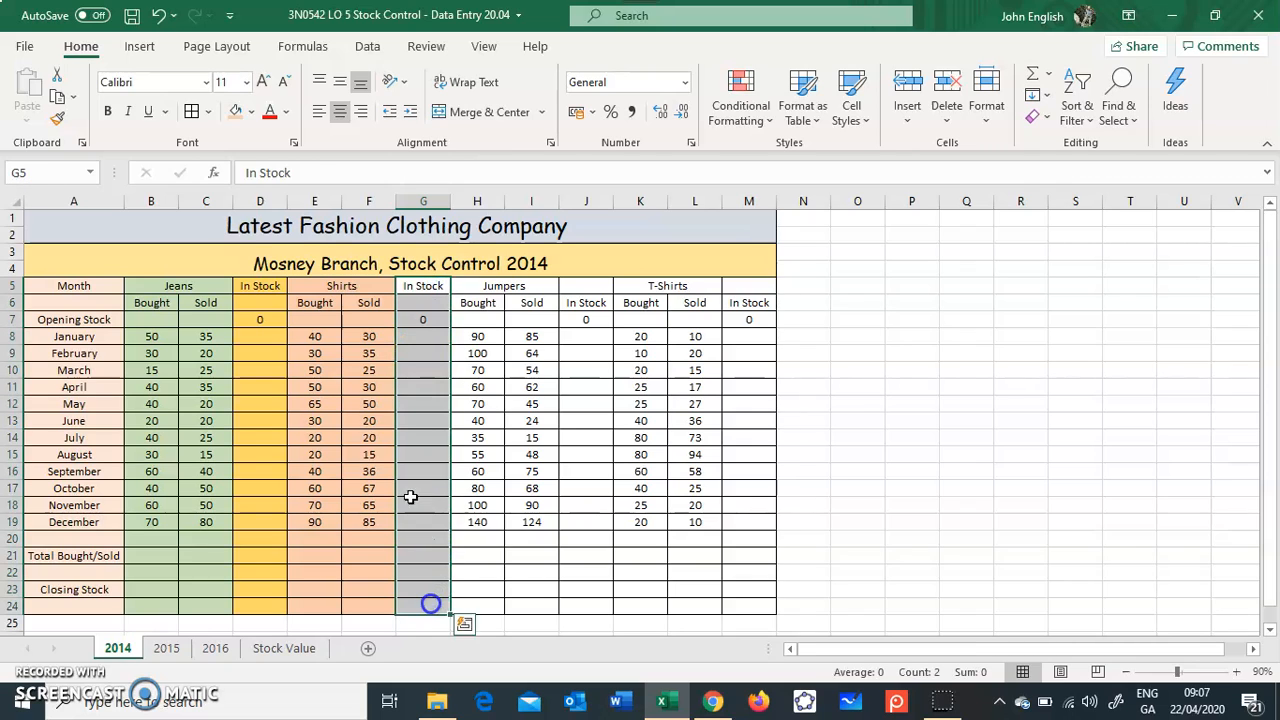
click(253, 112)
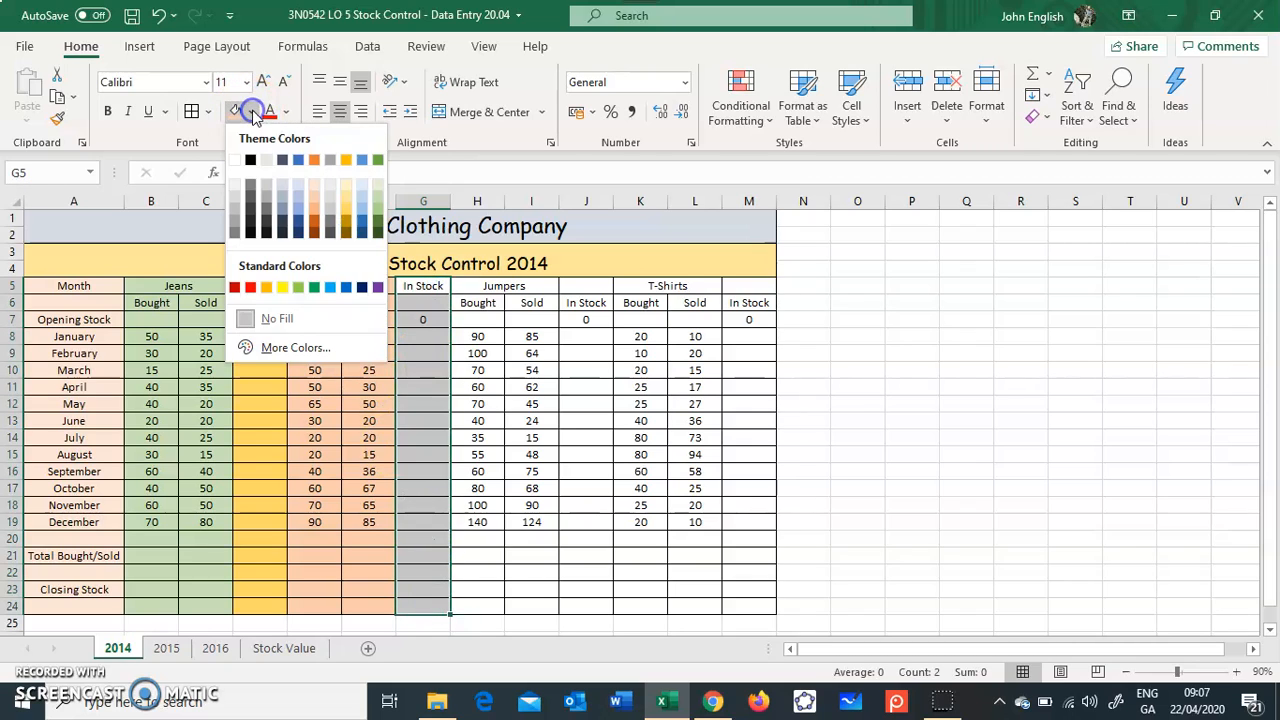
click(363, 198)
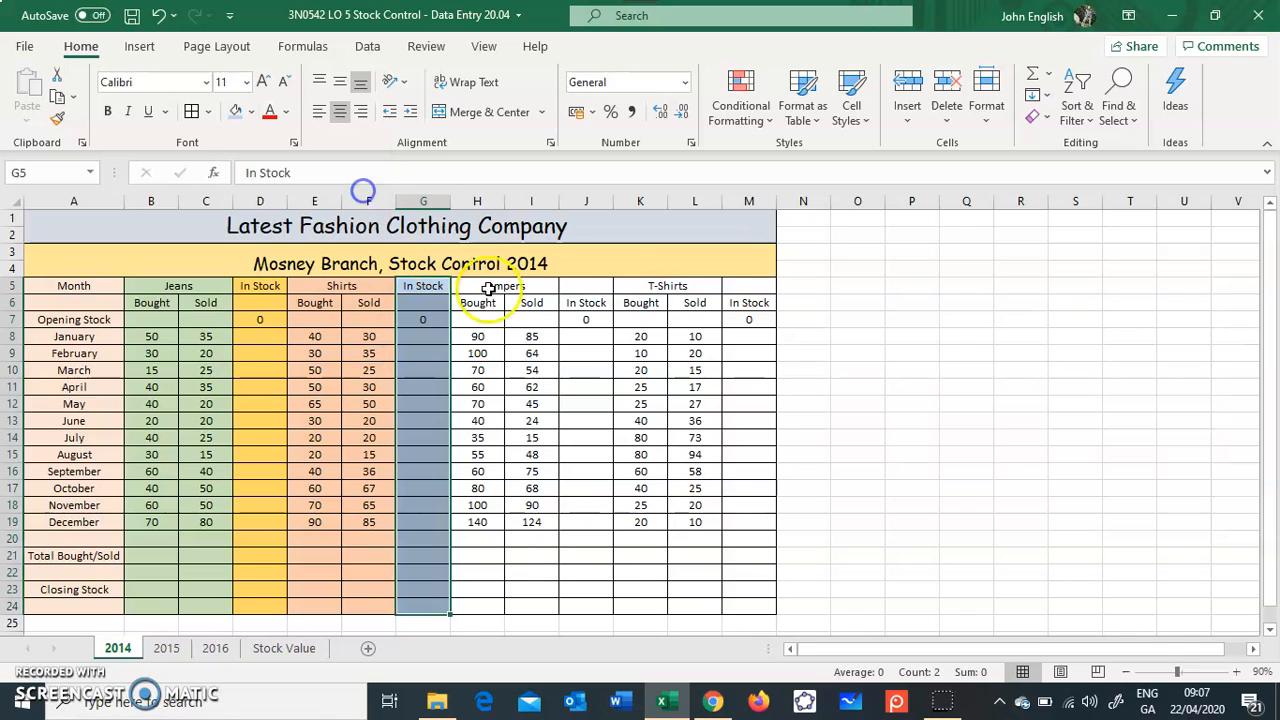
drag(500, 286, 503, 603)
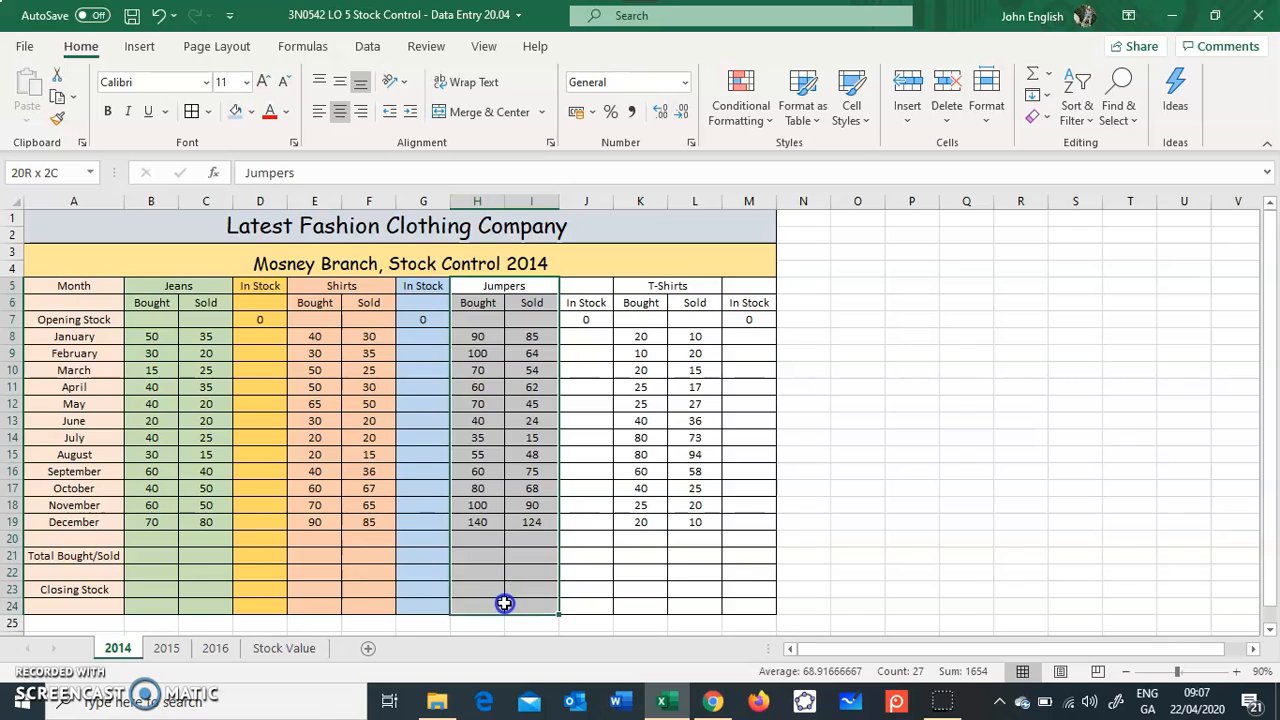
click(253, 112)
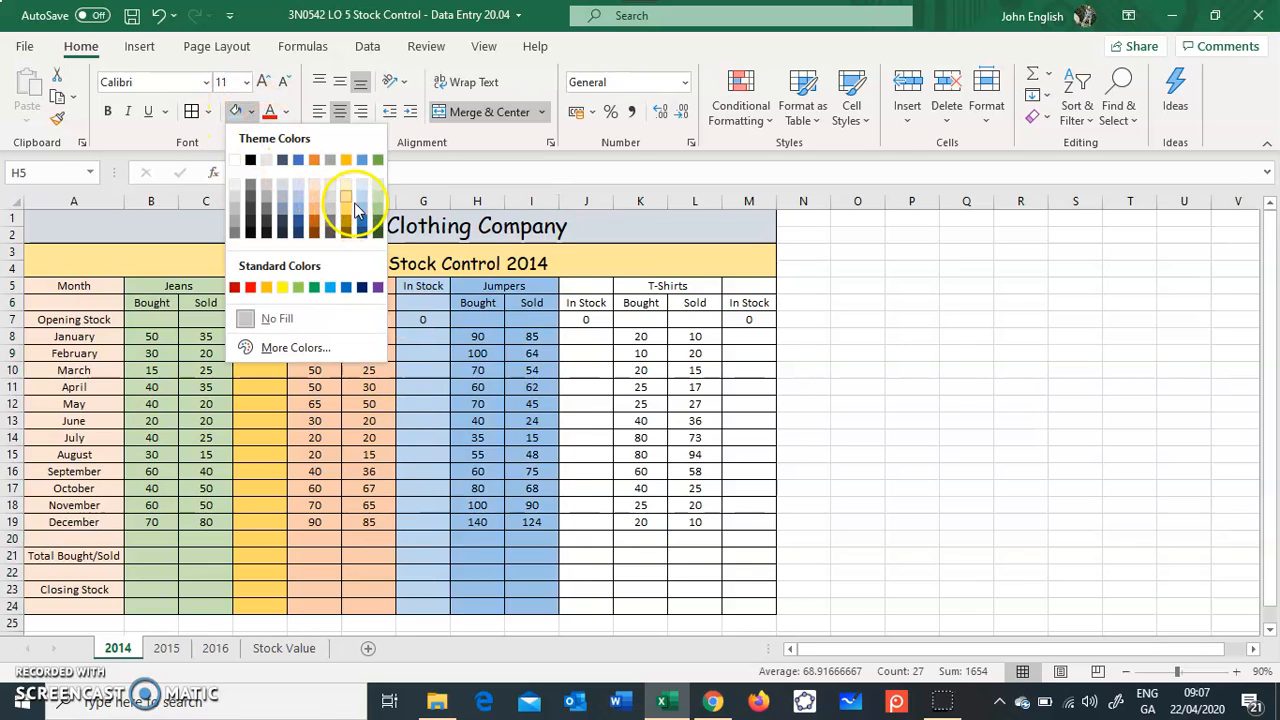
click(313, 196)
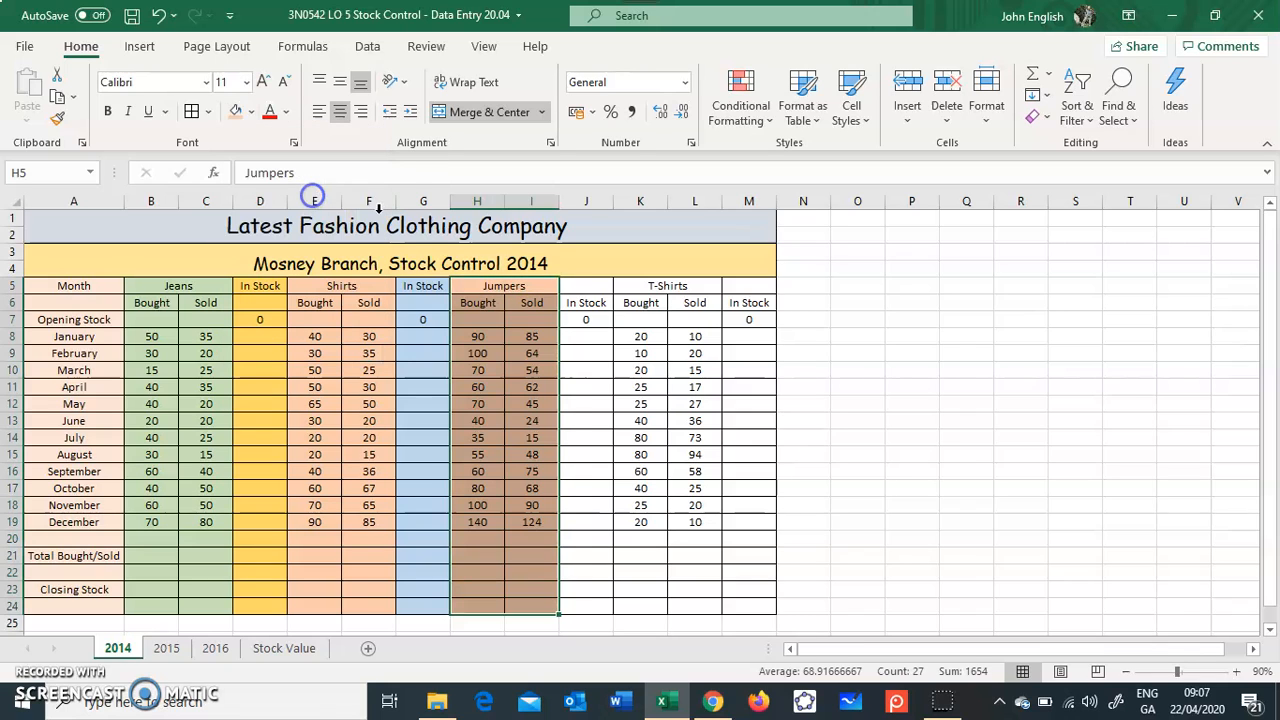
Step: Fill the Jumpers In Stock column J5:J24 with light gold
drag(594, 284, 589, 605)
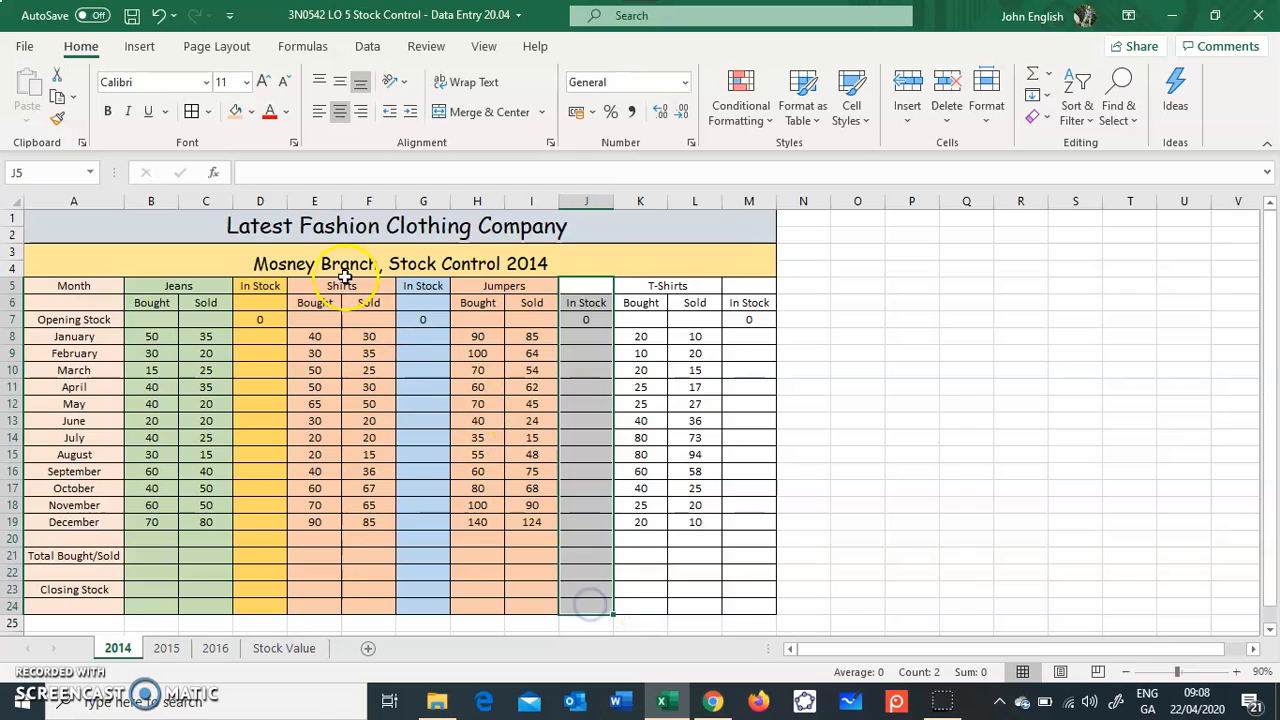
click(253, 113)
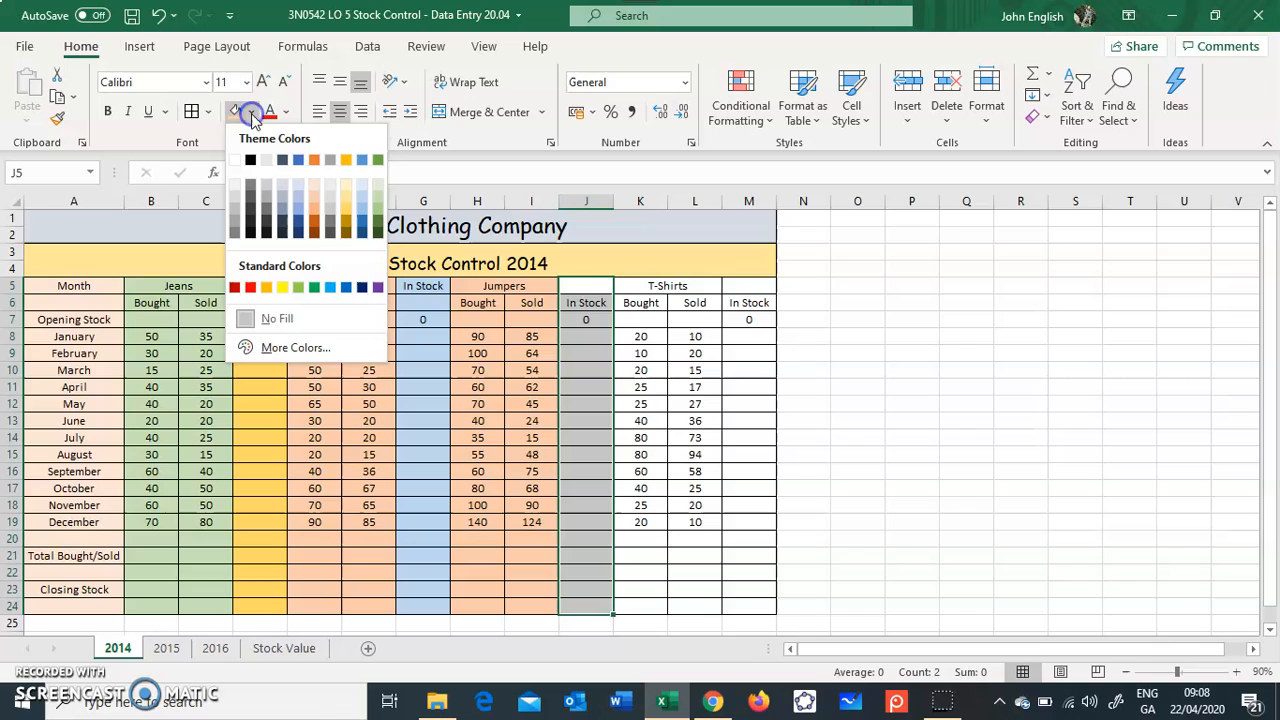
click(345, 192)
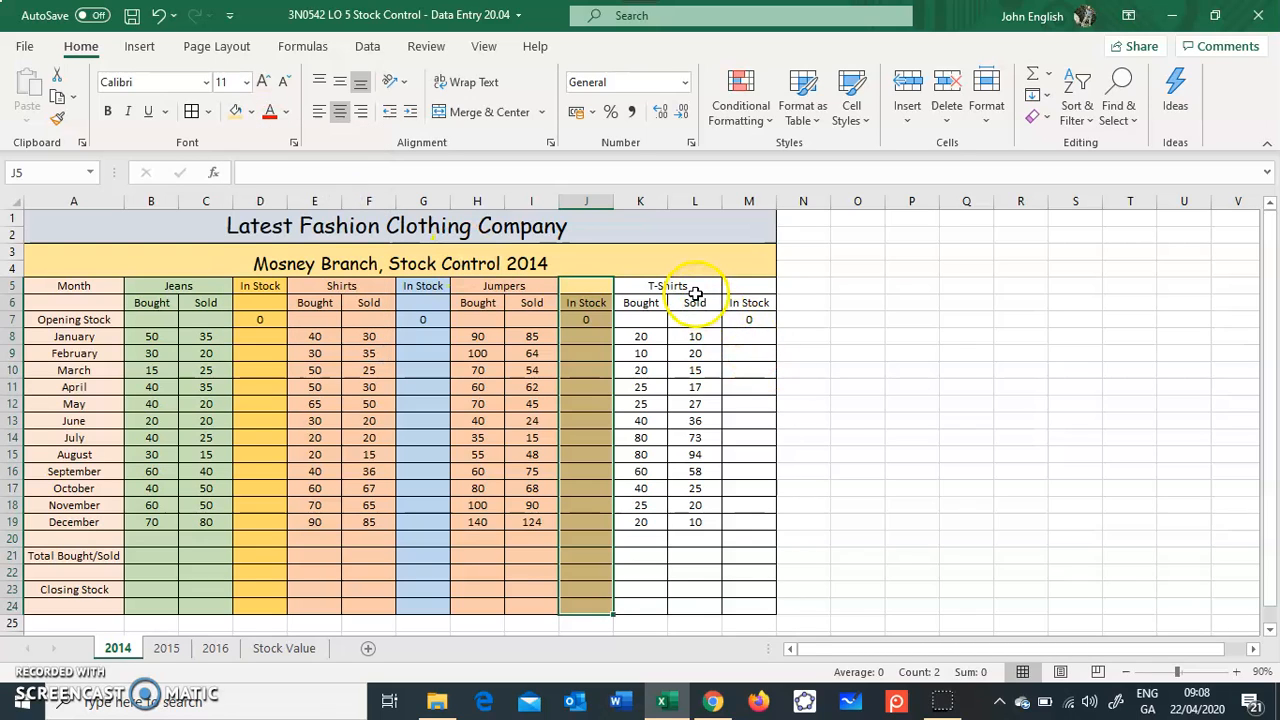
Step: Fill the T-Shirts columns K5:L24 with light blue-grey and the T-Shirts In Stock column M5:M24 with light green
drag(697, 285, 694, 611)
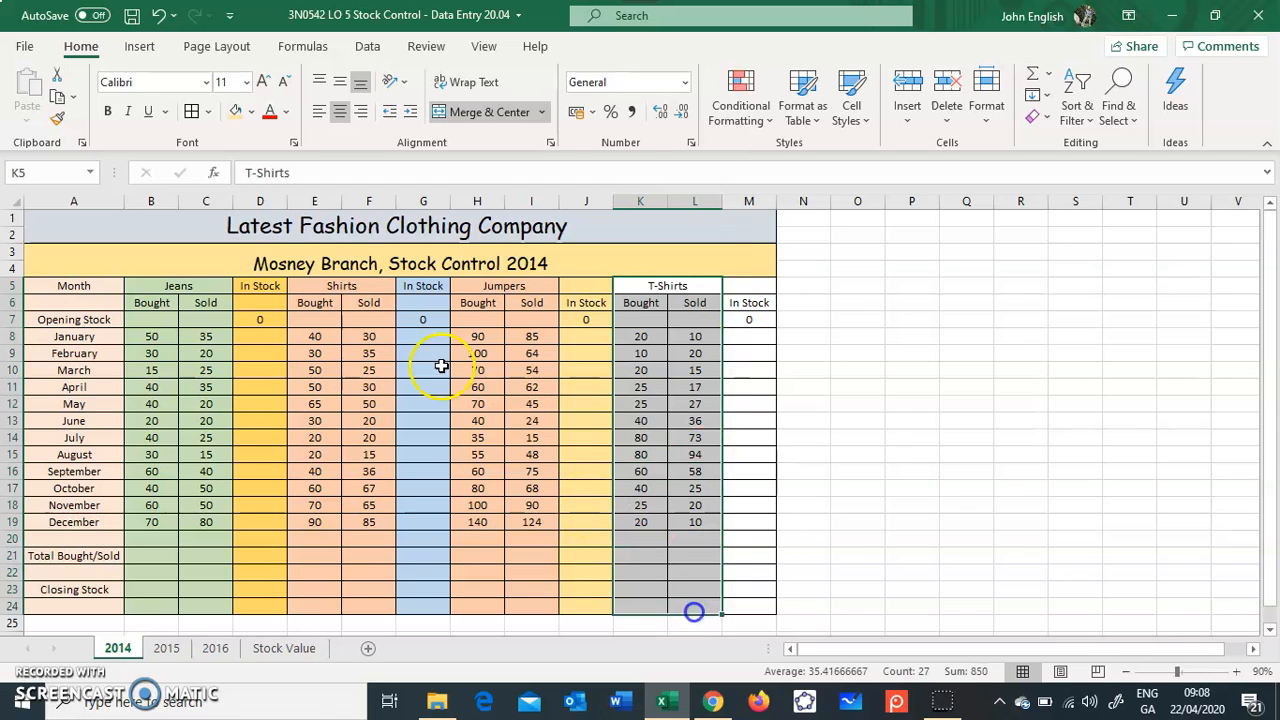
click(251, 112)
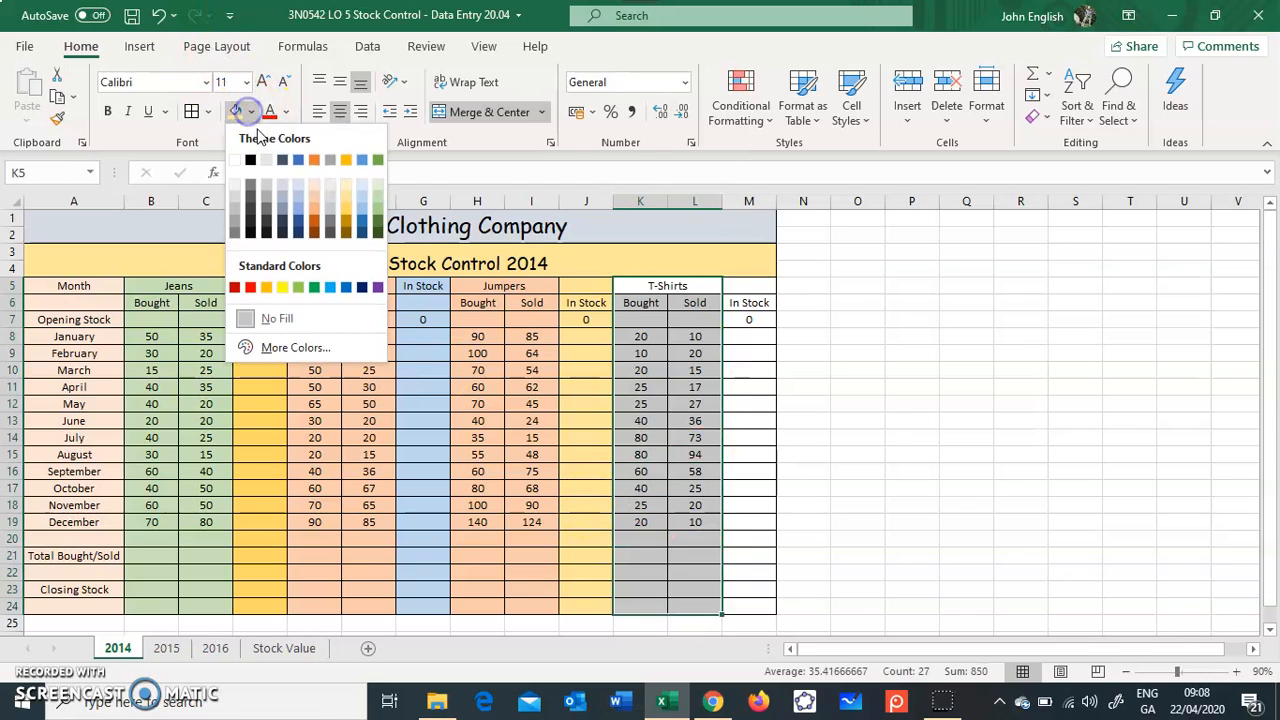
click(281, 187)
drag(732, 282, 747, 605)
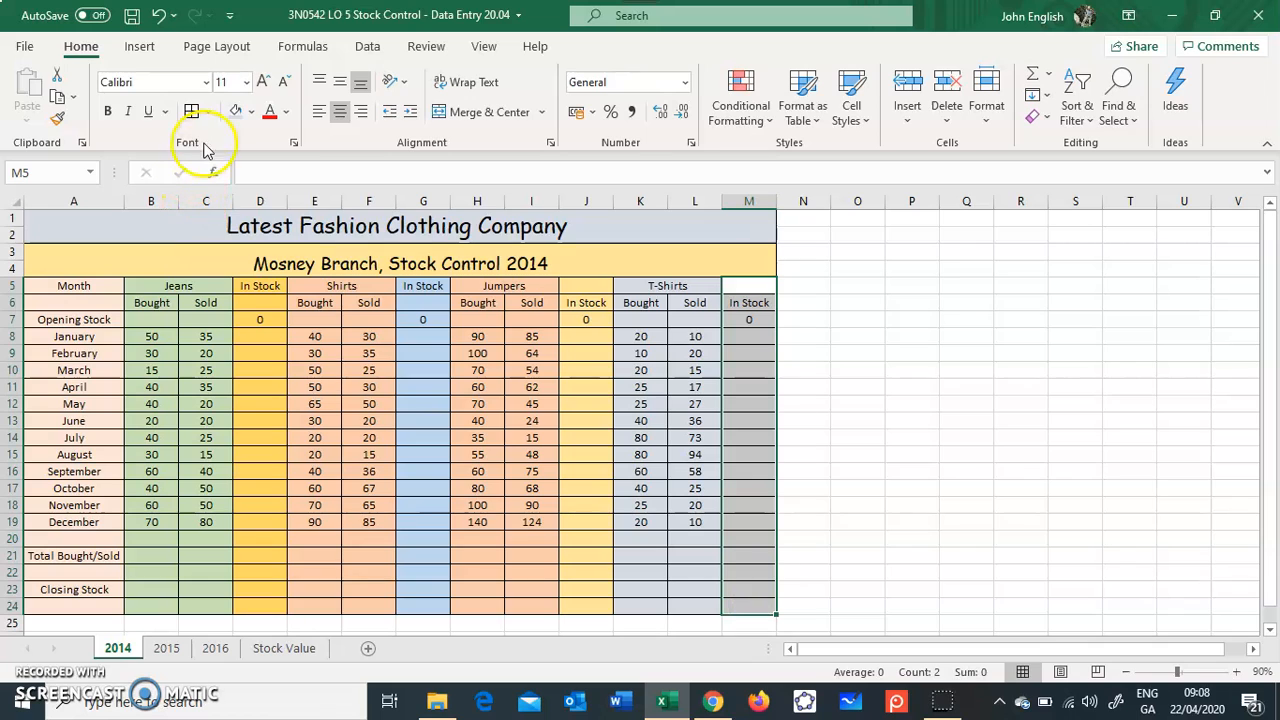
click(253, 114)
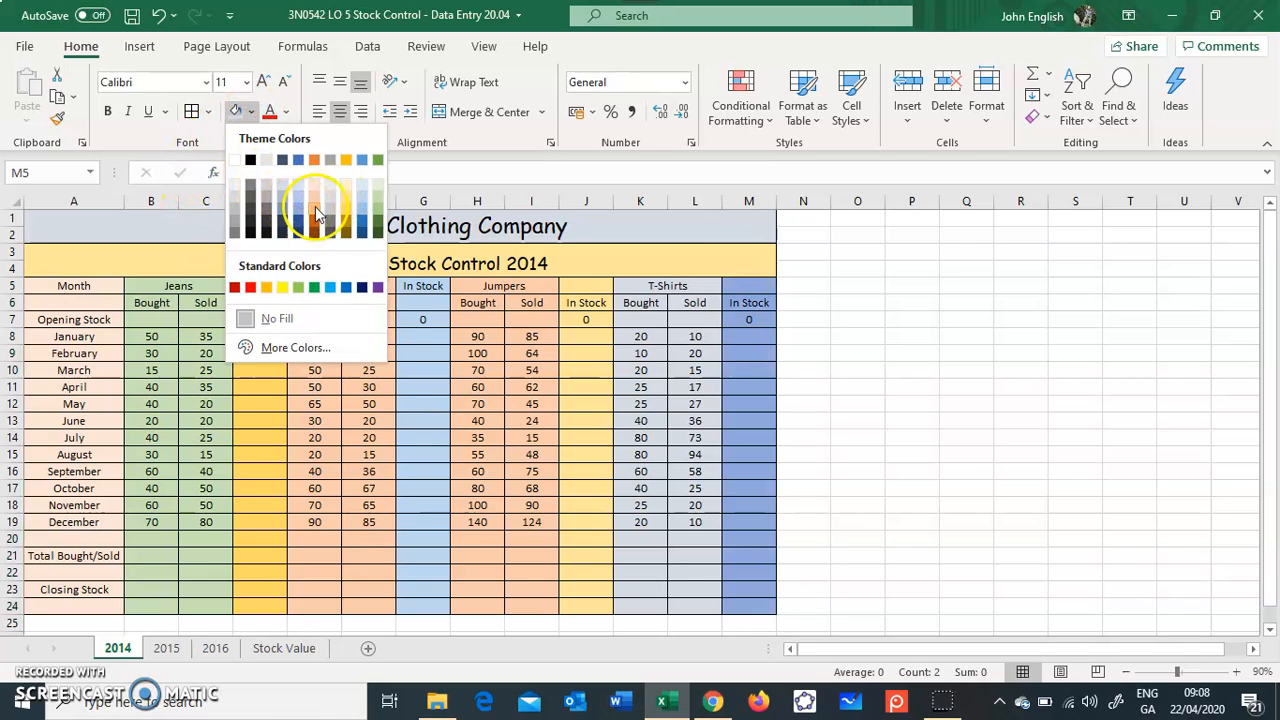
click(378, 207)
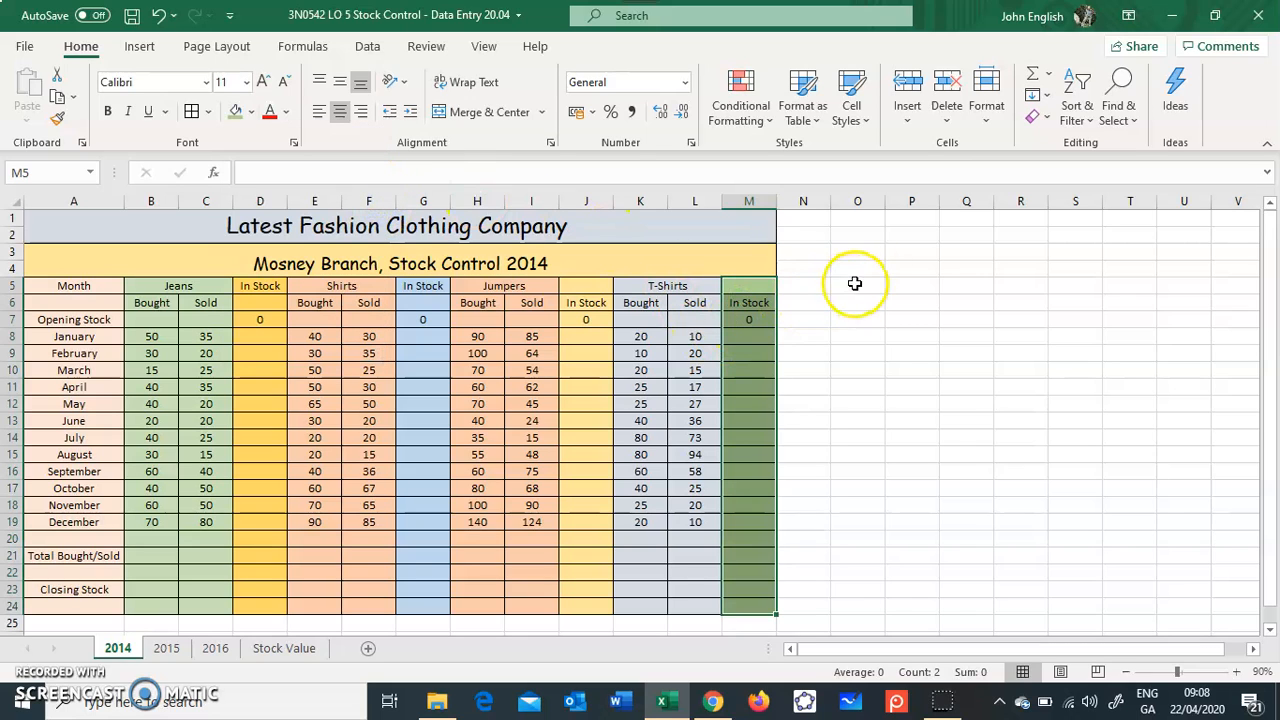
click(899, 336)
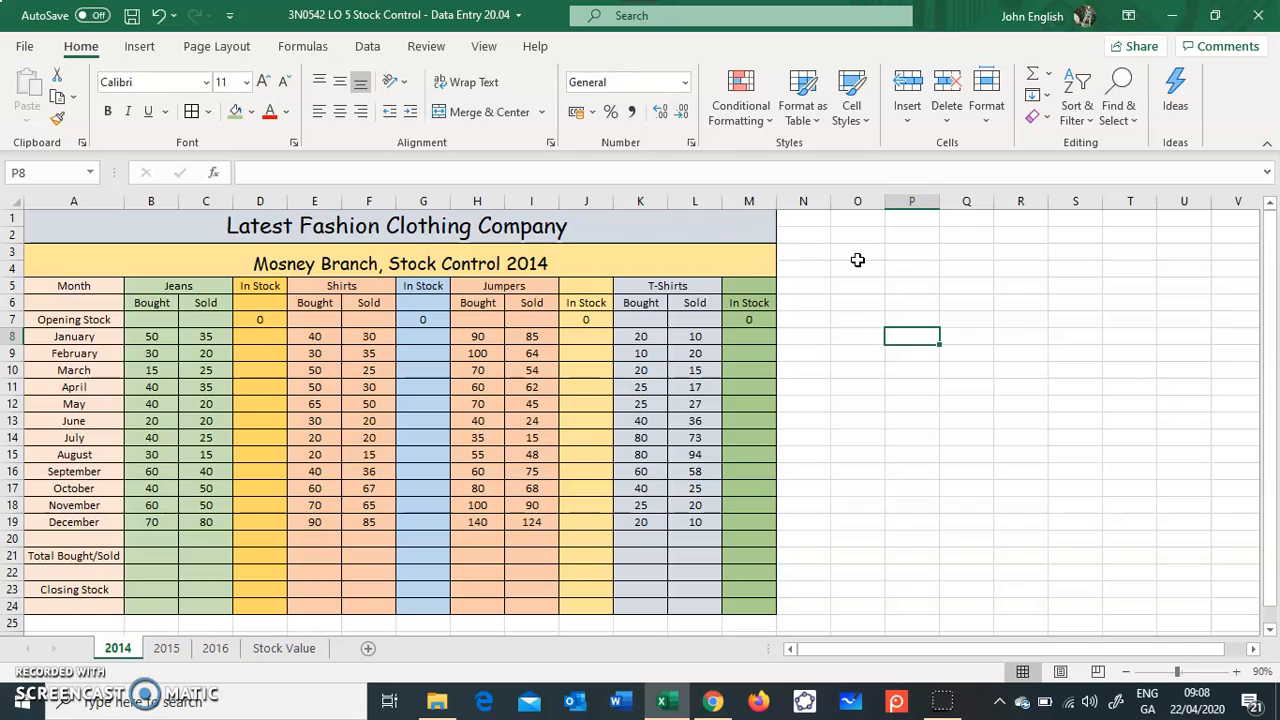
click(860, 437)
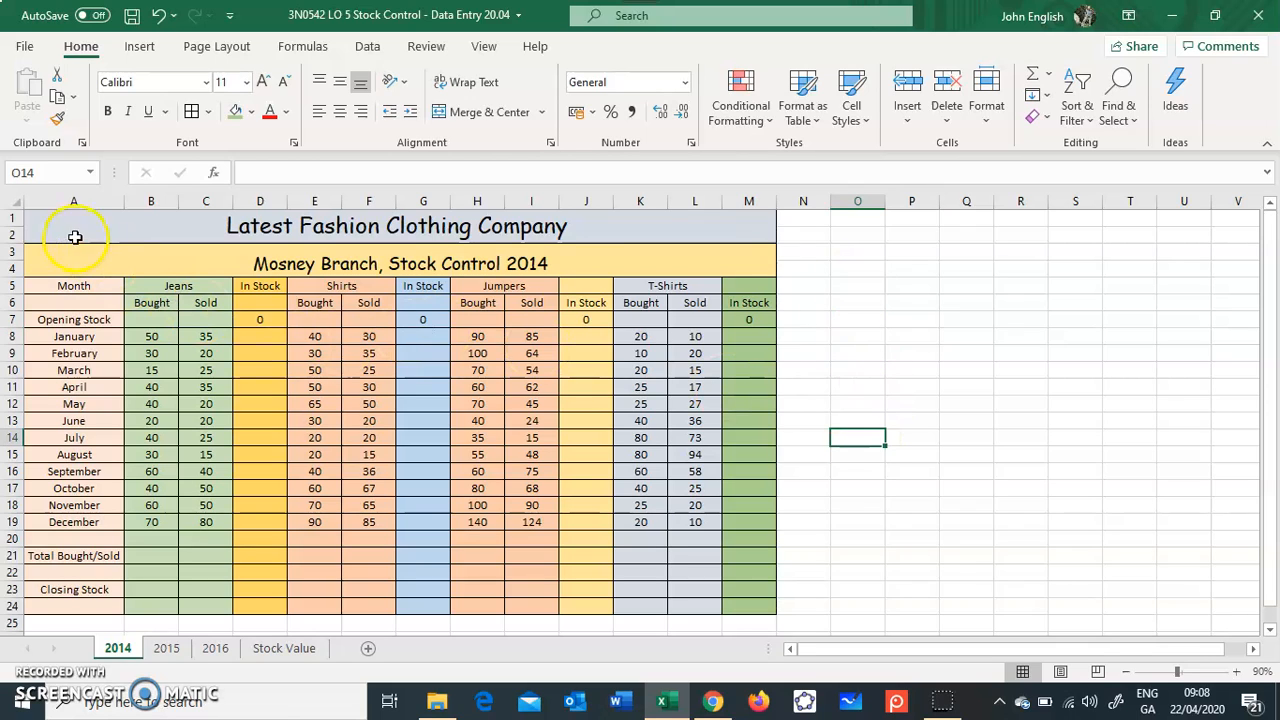
Step: Change the font of the whole stock control table A1:M24 to Arial Black
drag(129, 221, 648, 607)
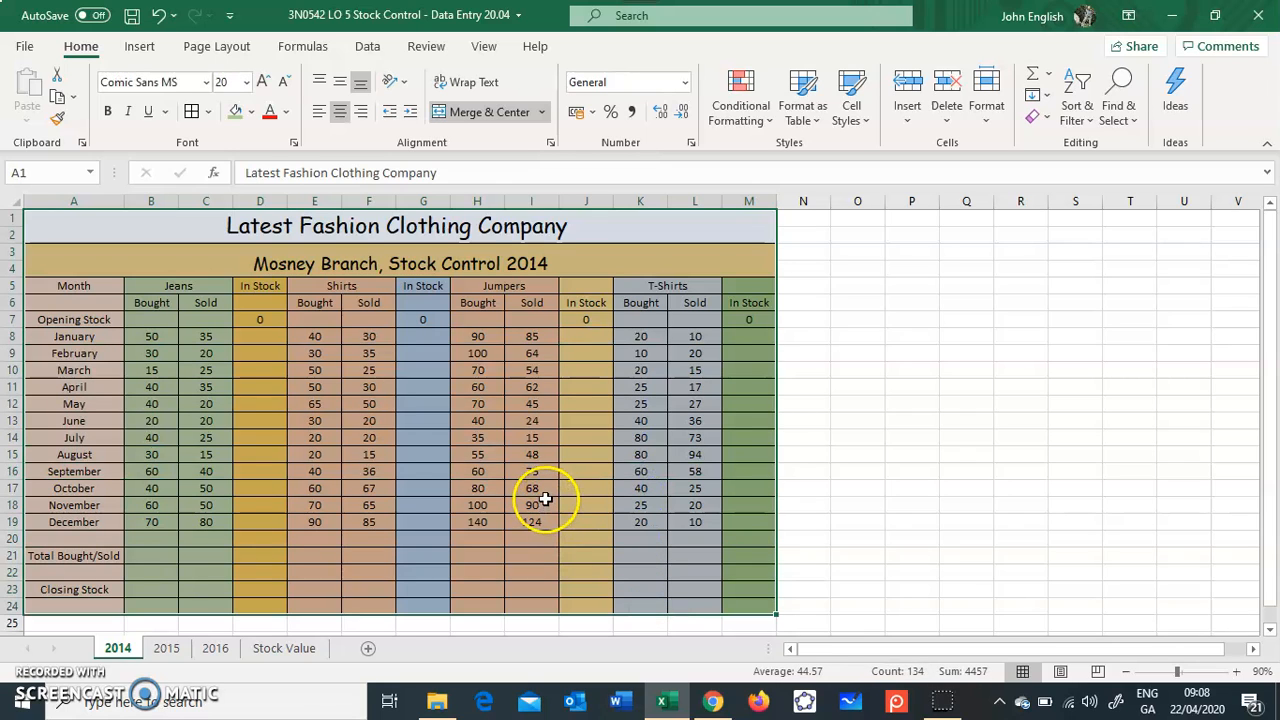
click(207, 86)
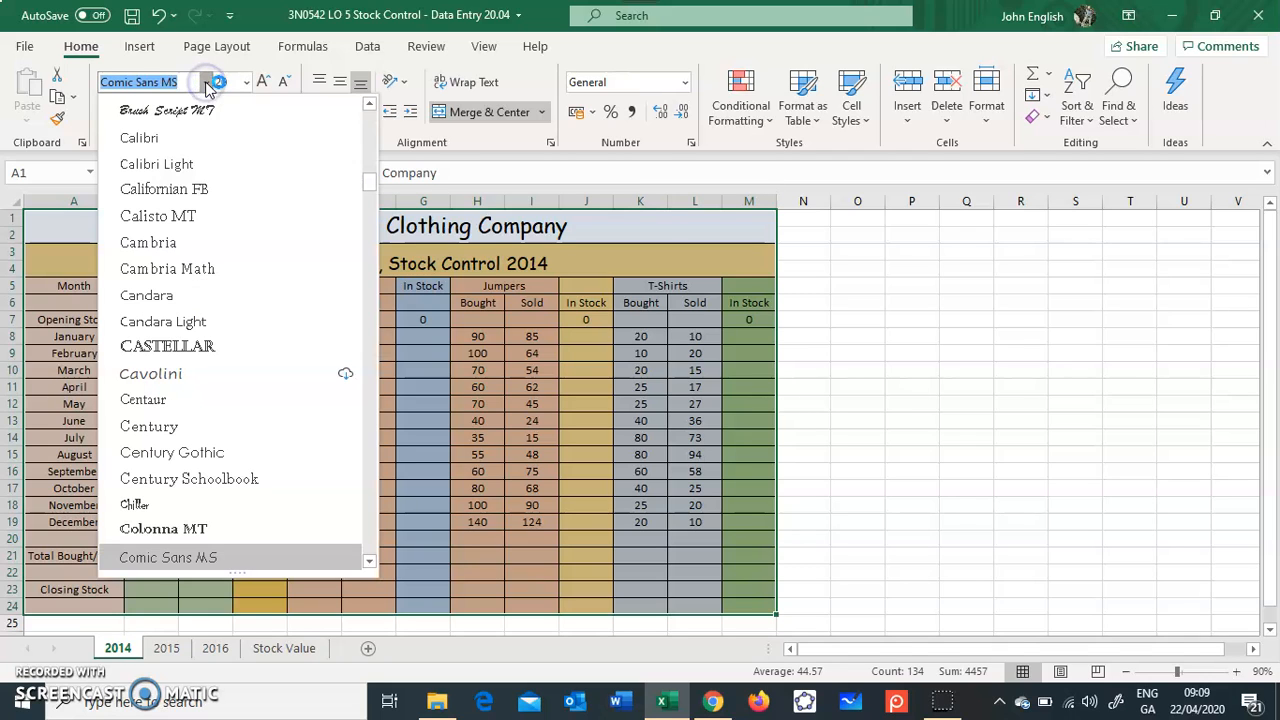
drag(370, 180, 370, 105)
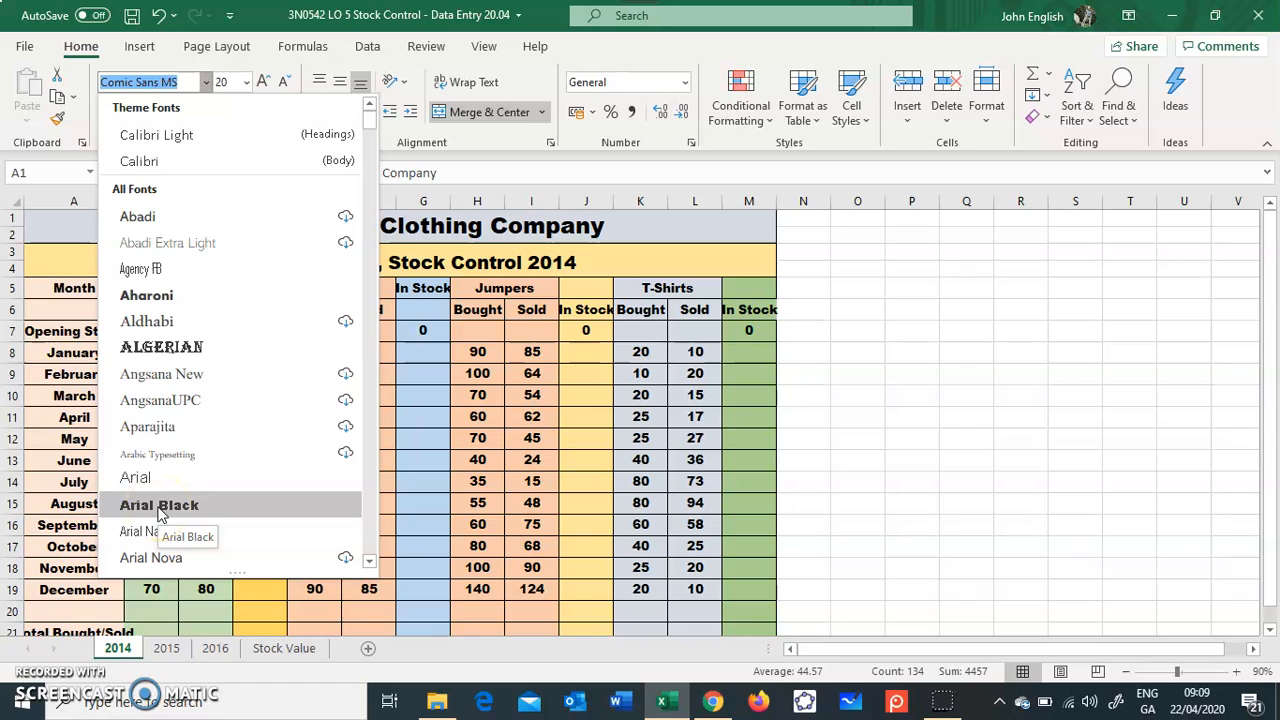
click(157, 507)
click(178, 481)
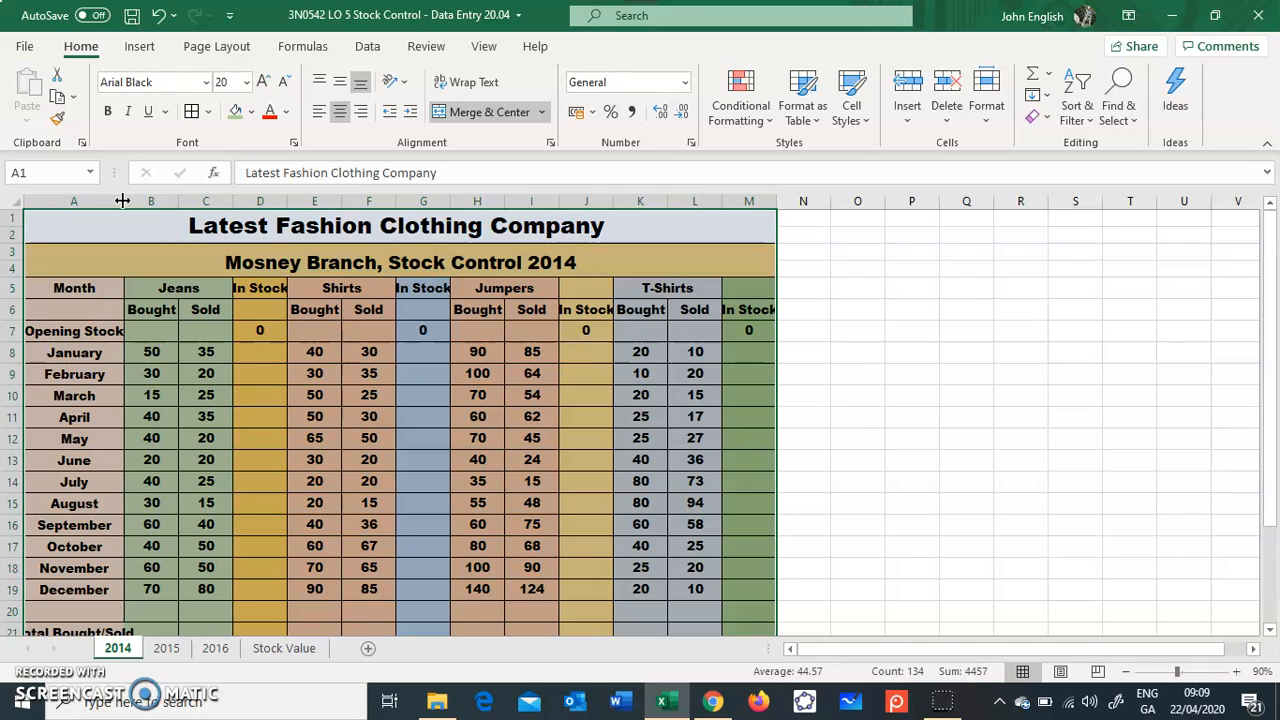
Step: Widen the Month column A and the In Stock columns D, G, J and M to fit their headings
drag(122, 201, 146, 201)
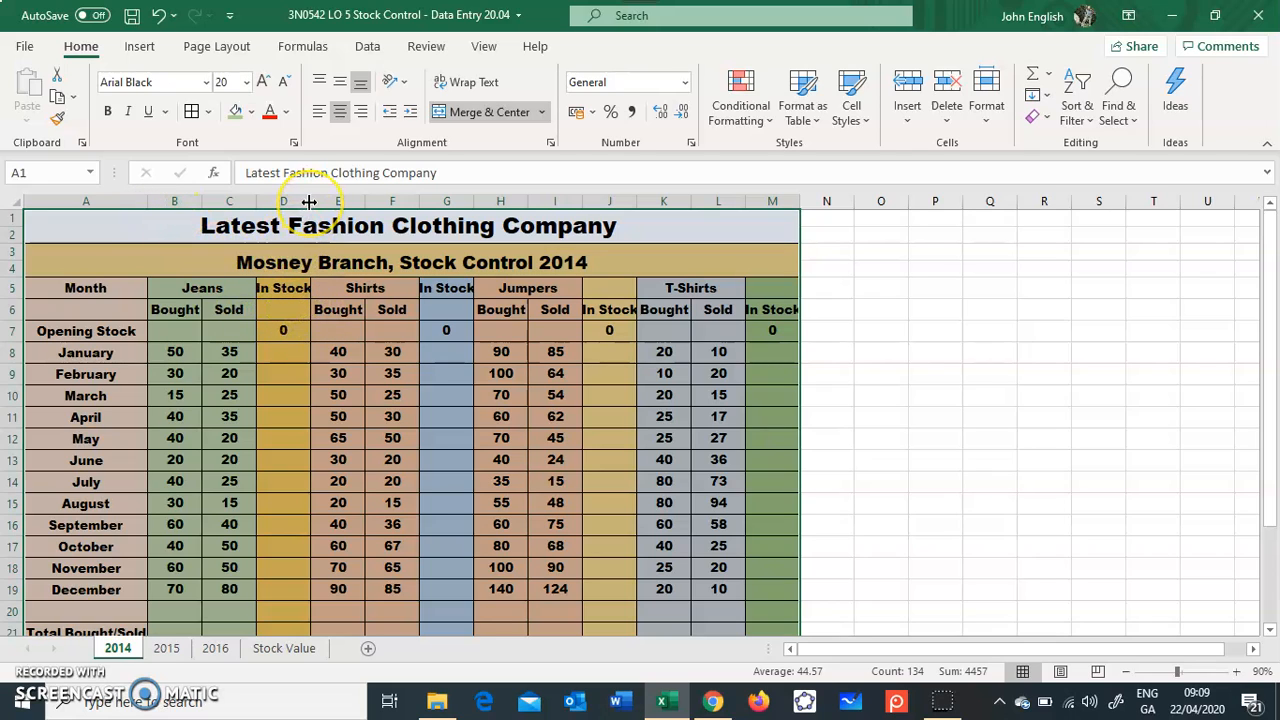
drag(310, 201, 318, 201)
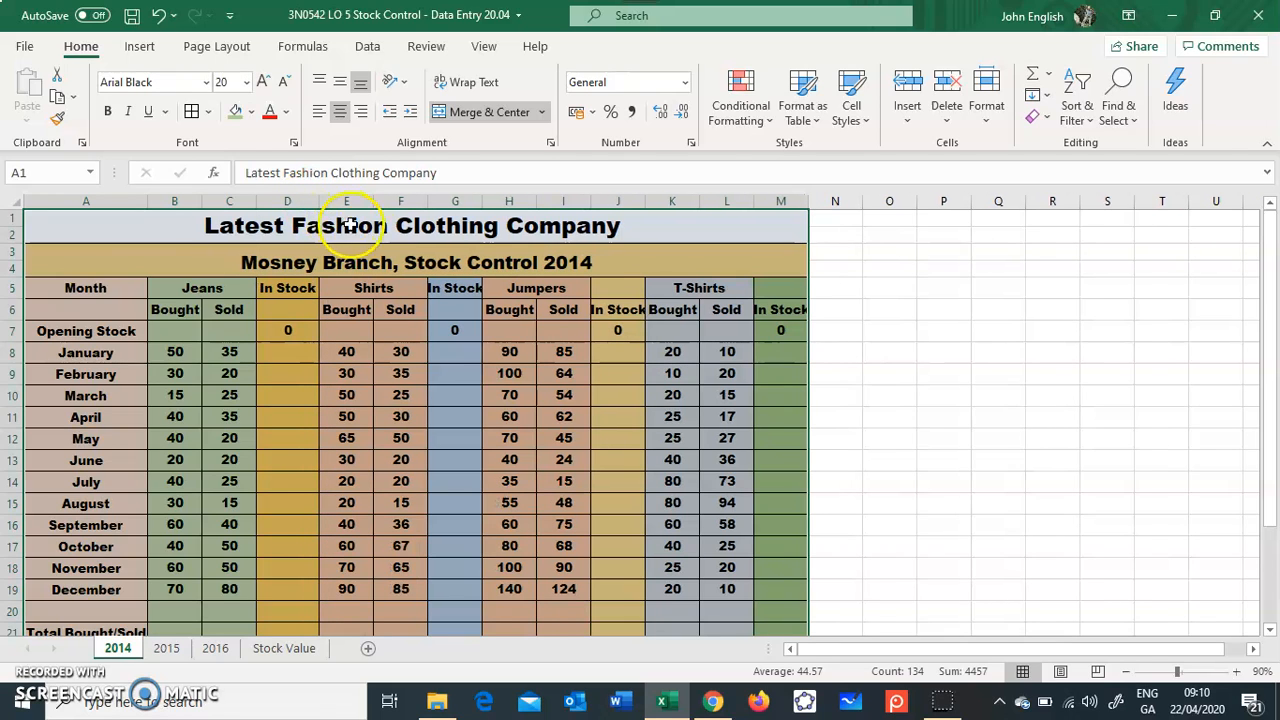
drag(482, 201, 490, 202)
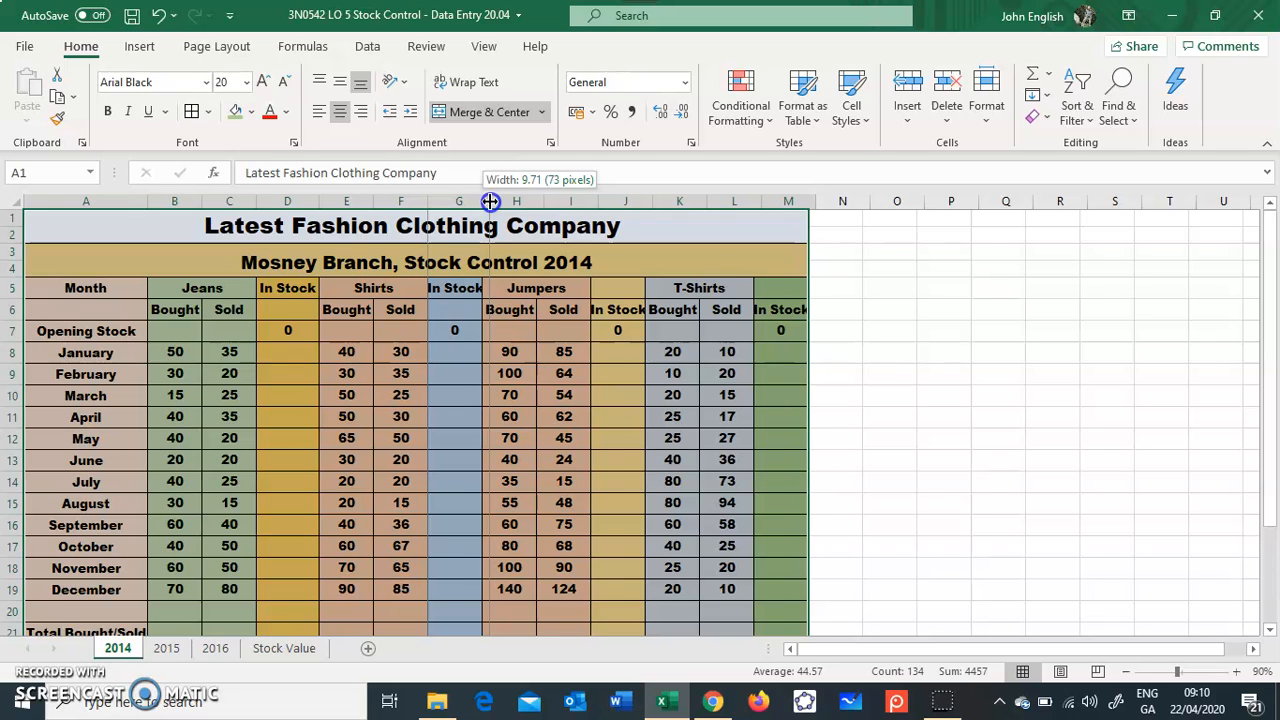
drag(490, 202, 490, 202)
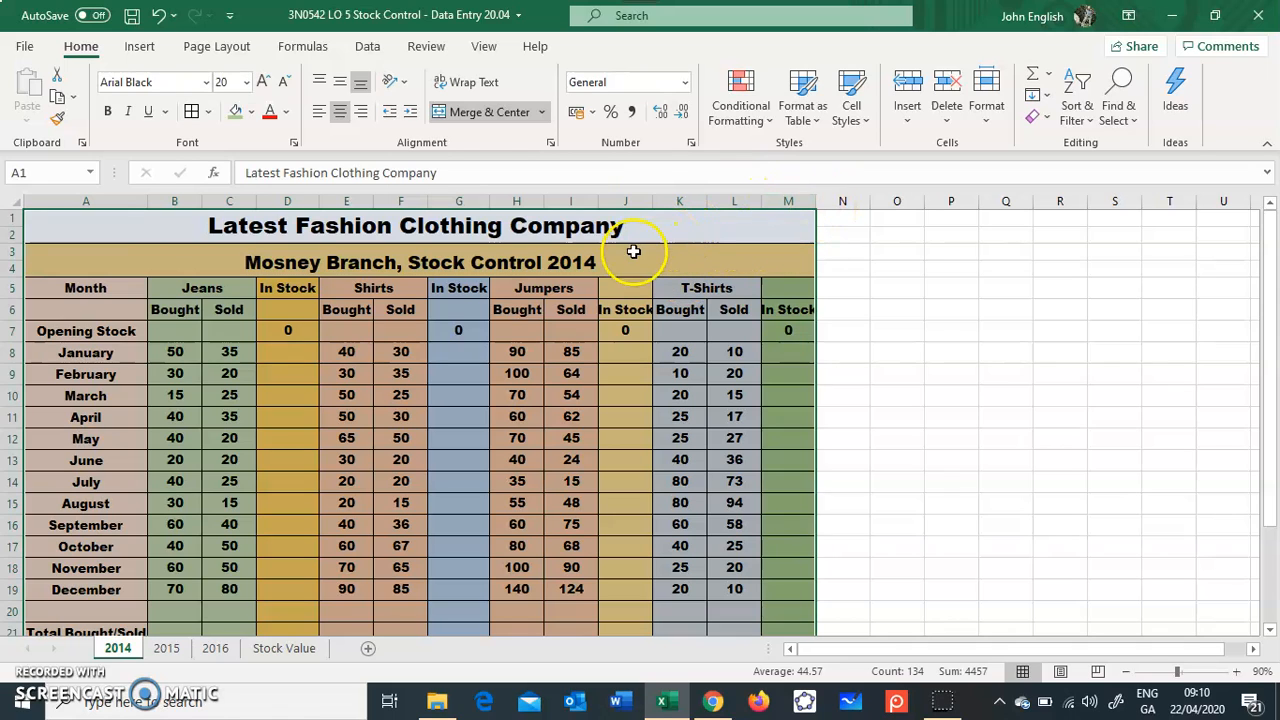
drag(654, 202, 663, 225)
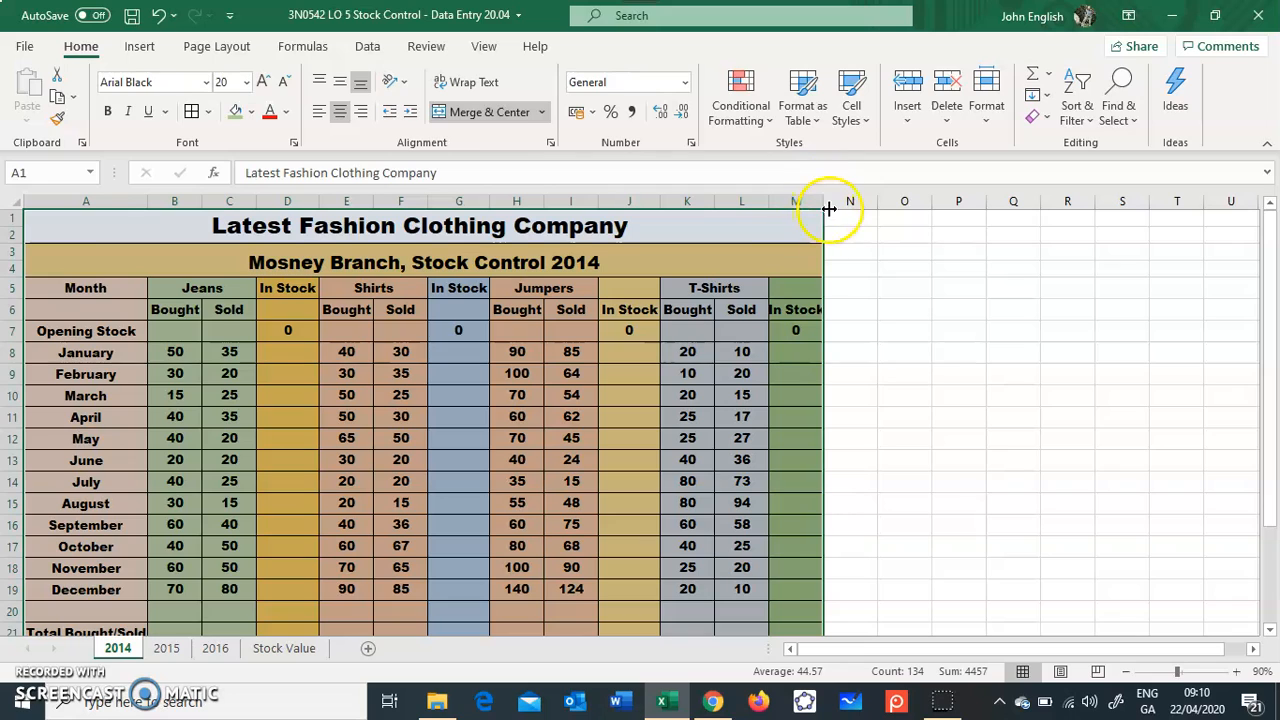
drag(824, 201, 847, 204)
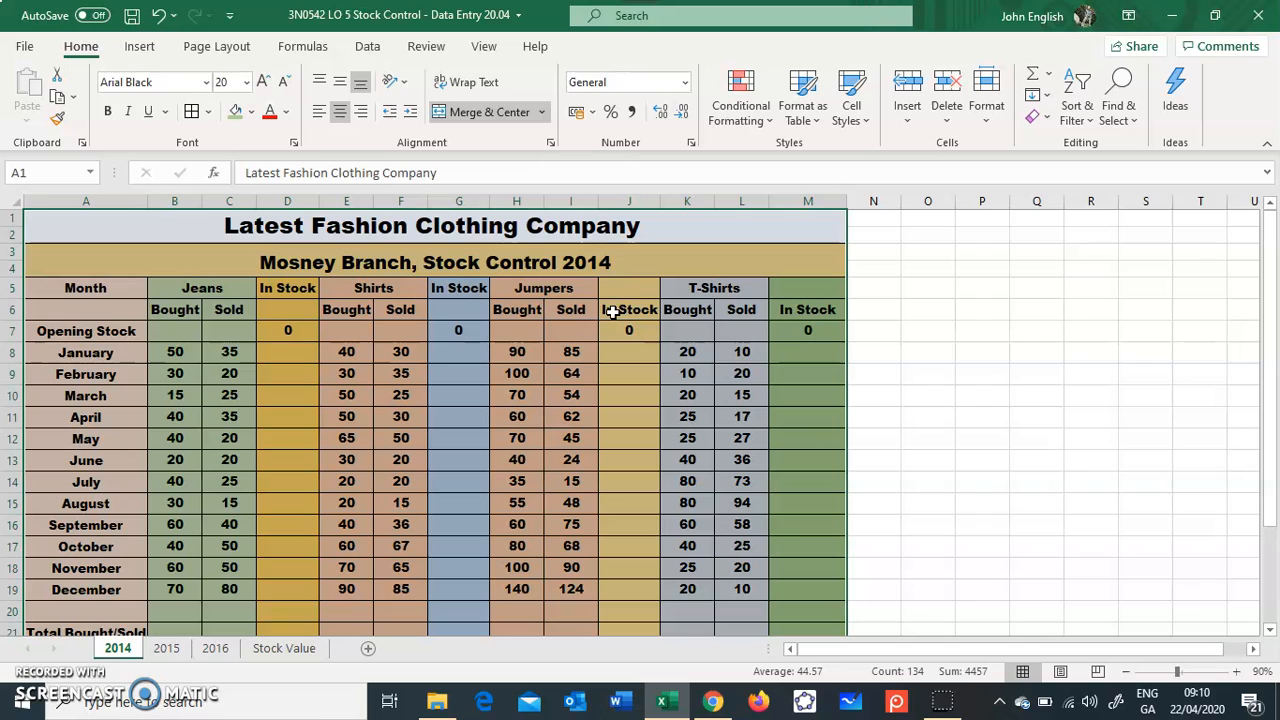
click(289, 332)
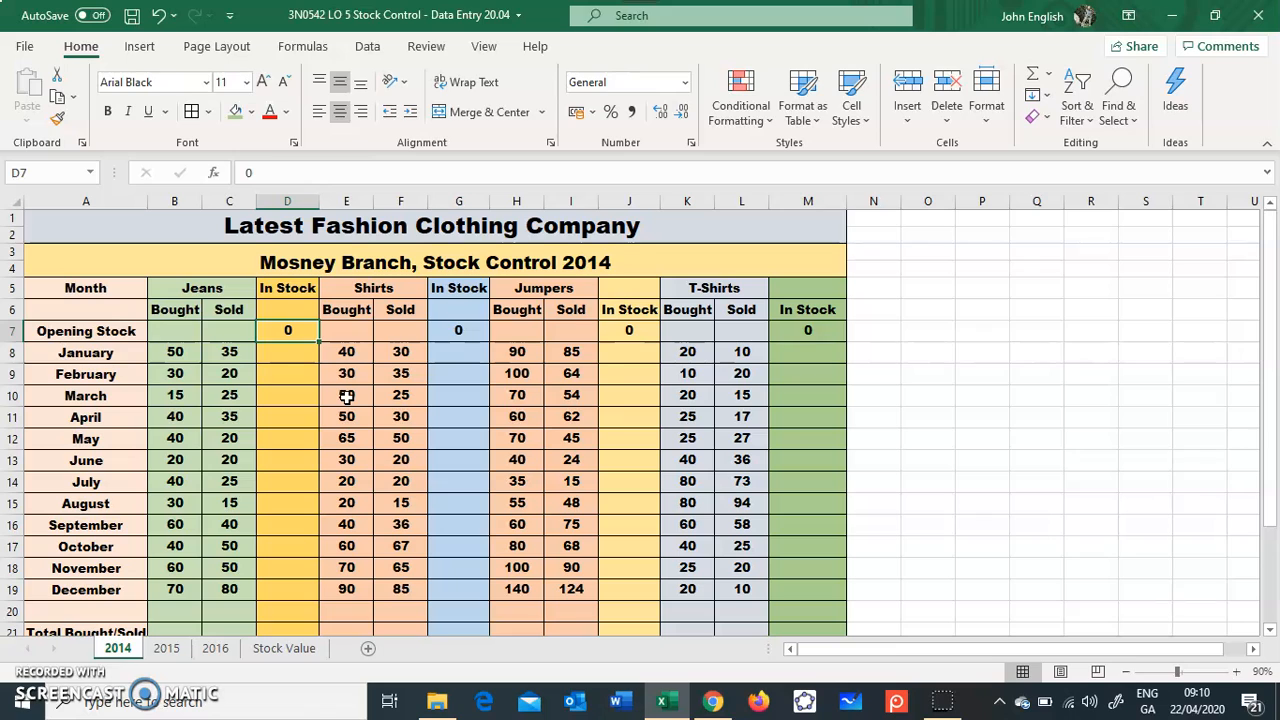
click(302, 332)
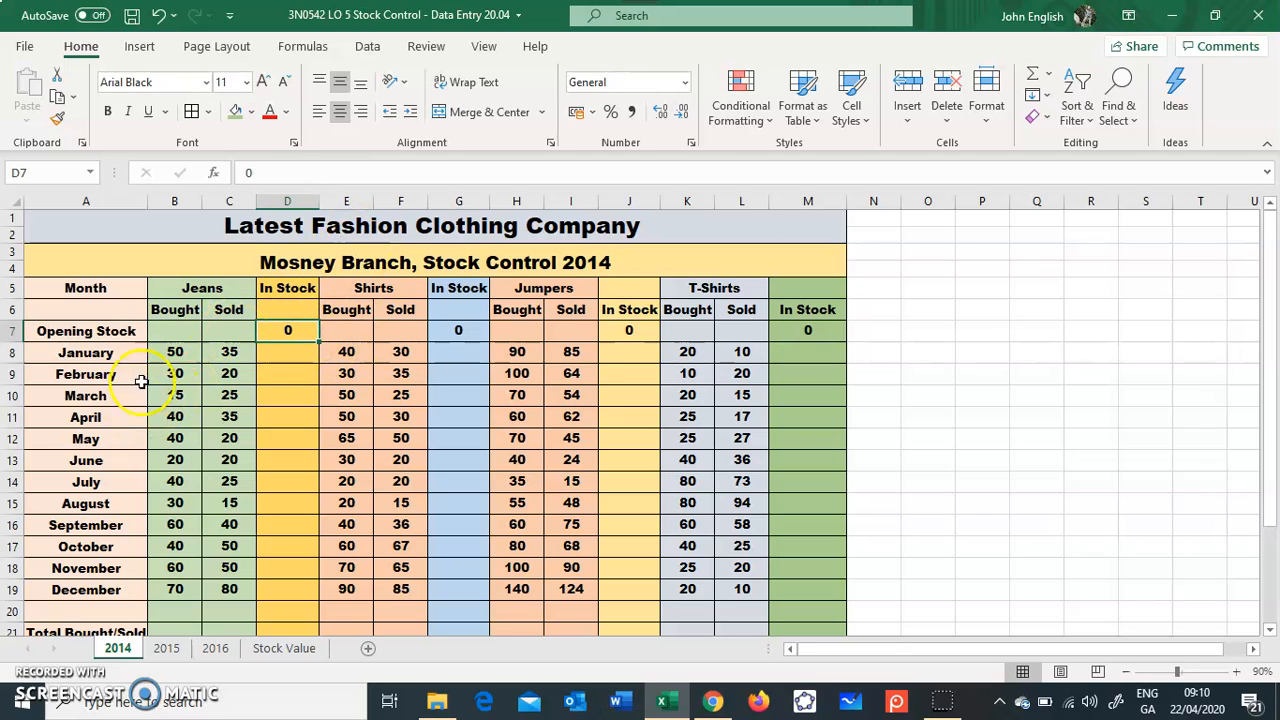
click(176, 356)
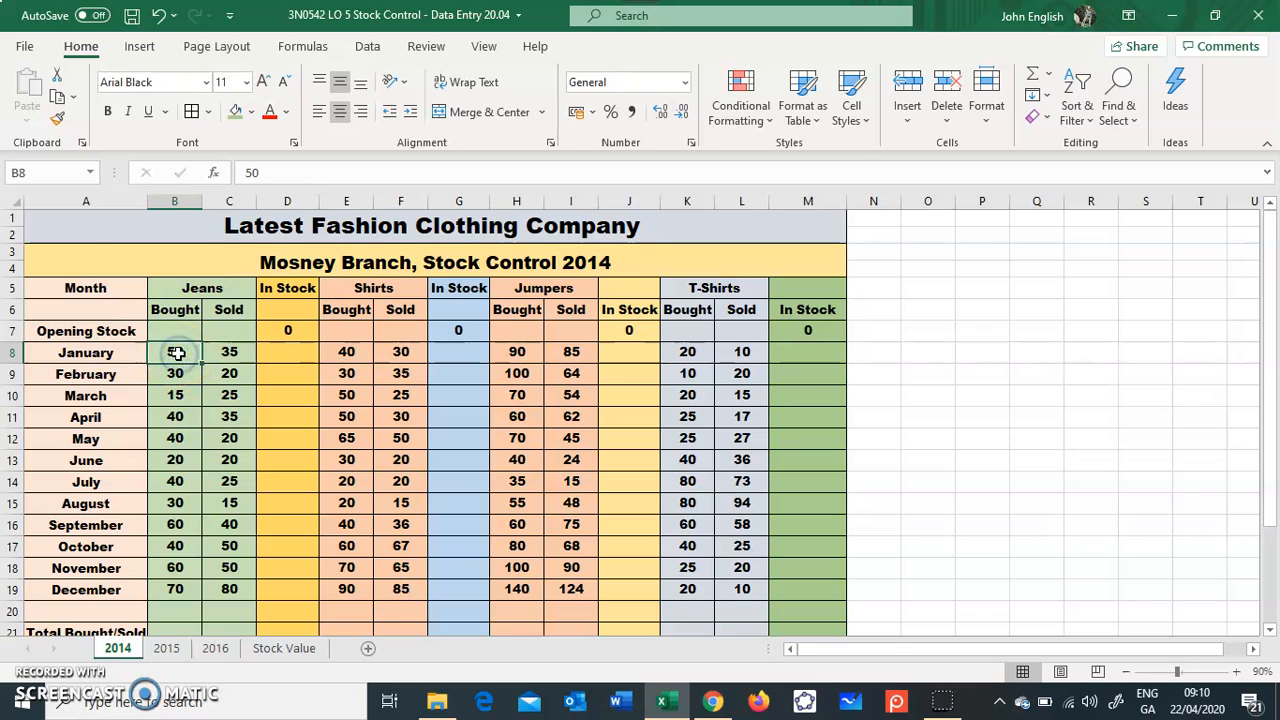
click(232, 354)
Step: Enter the formula =D7+B8-C8 in D8 to calculate the January In Stock figure for Jeans
click(295, 352)
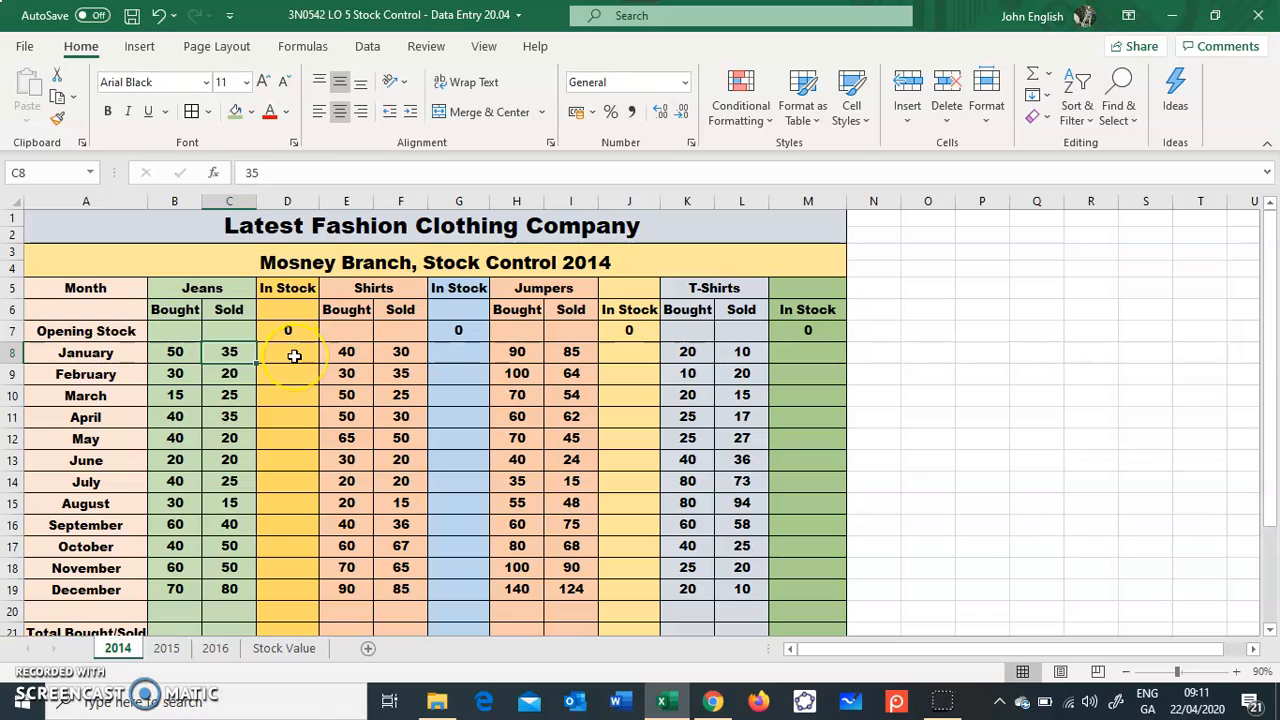
click(294, 356)
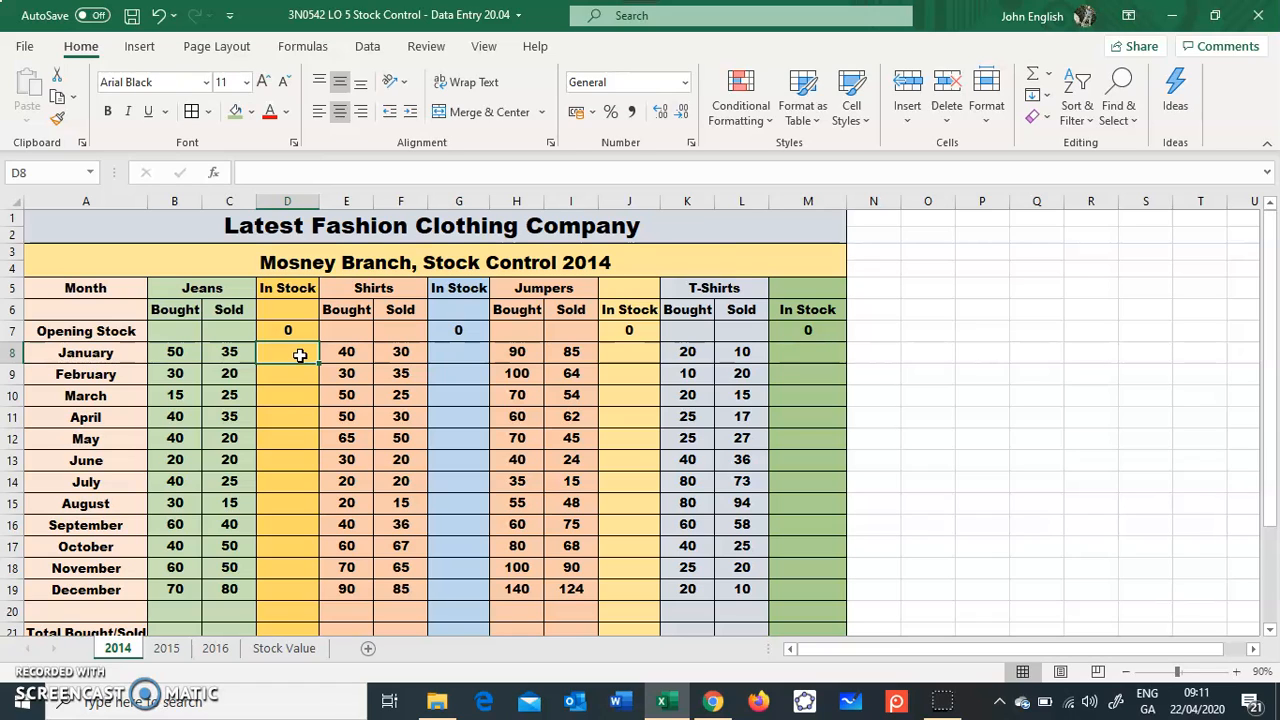
click(286, 348)
text(=)
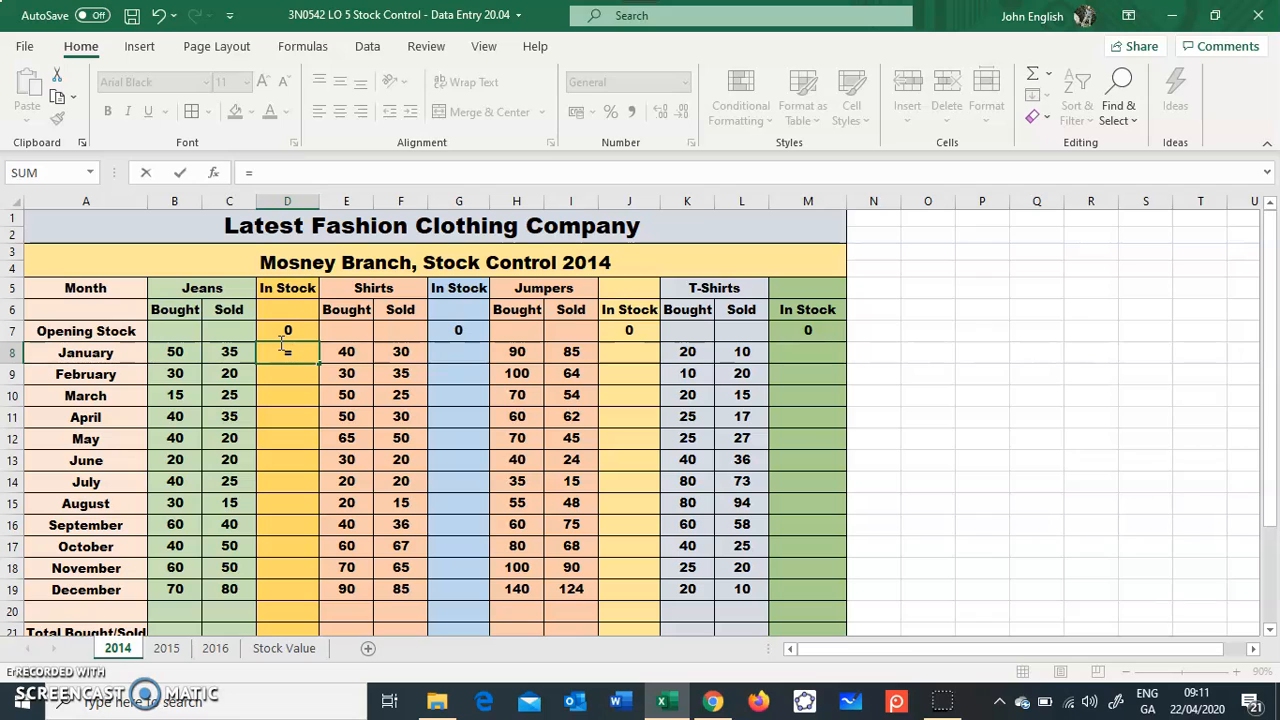
click(290, 333)
click(290, 333)
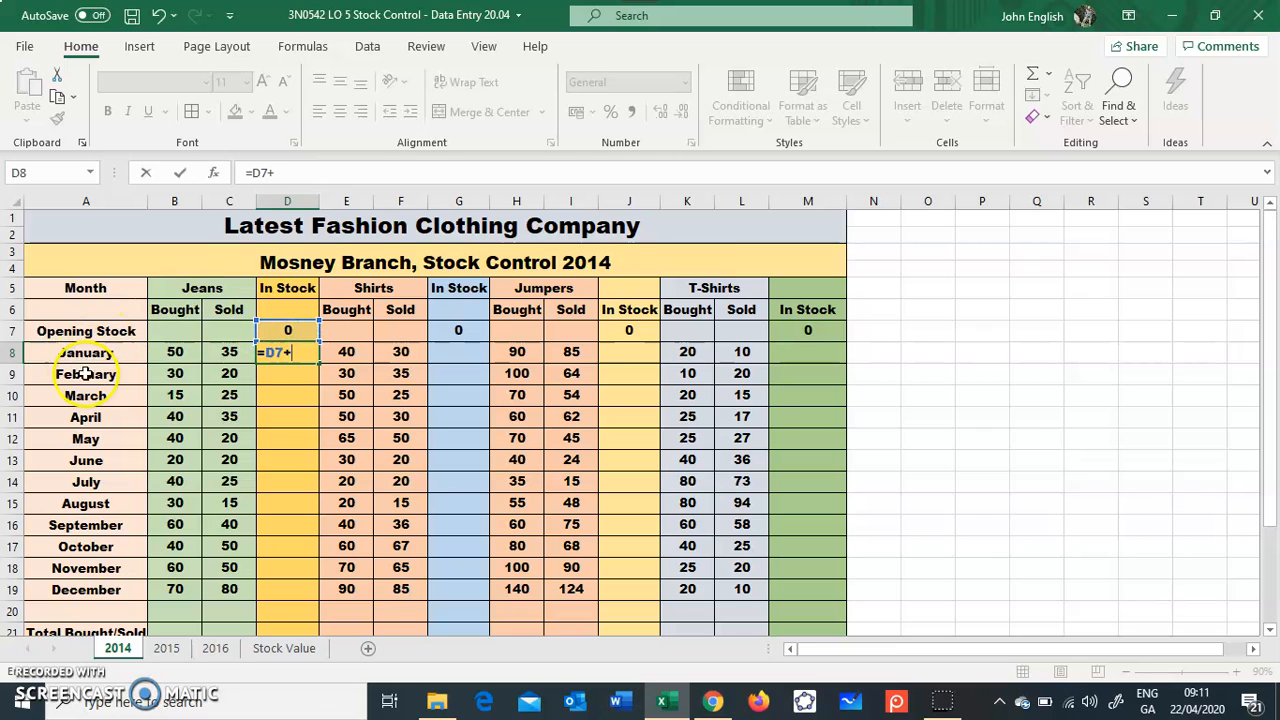
click(183, 353)
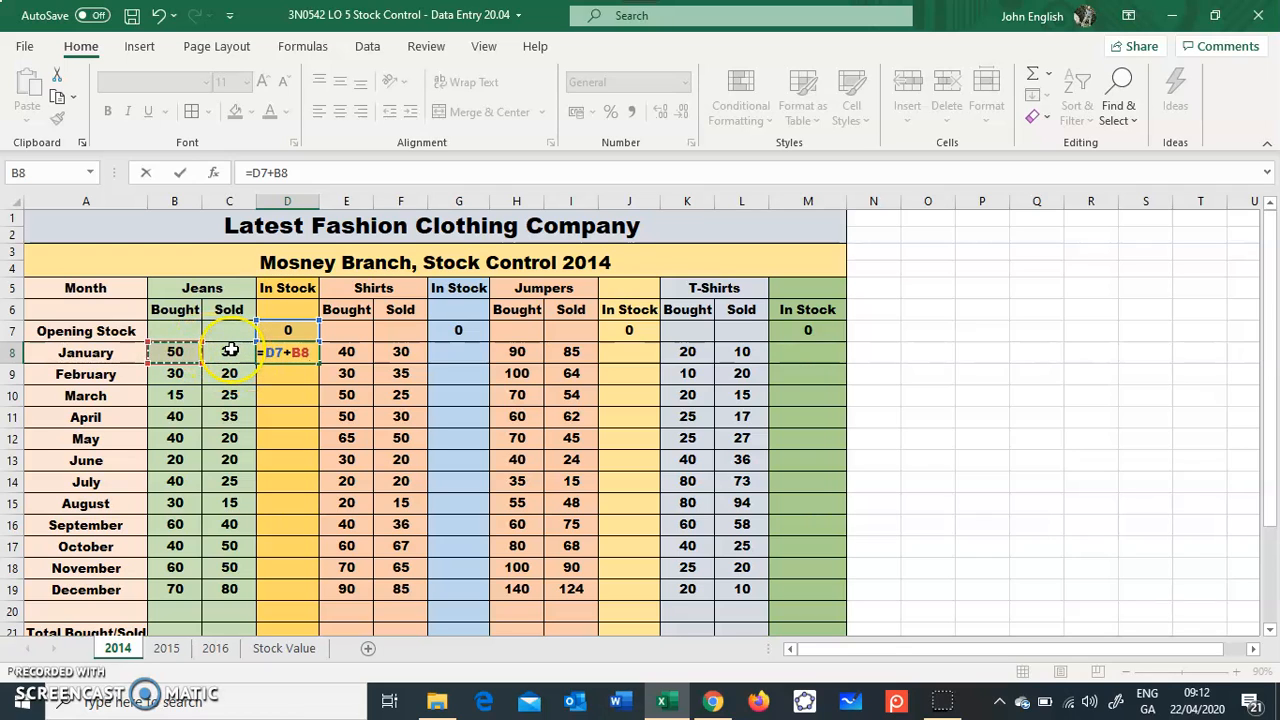
text(-)
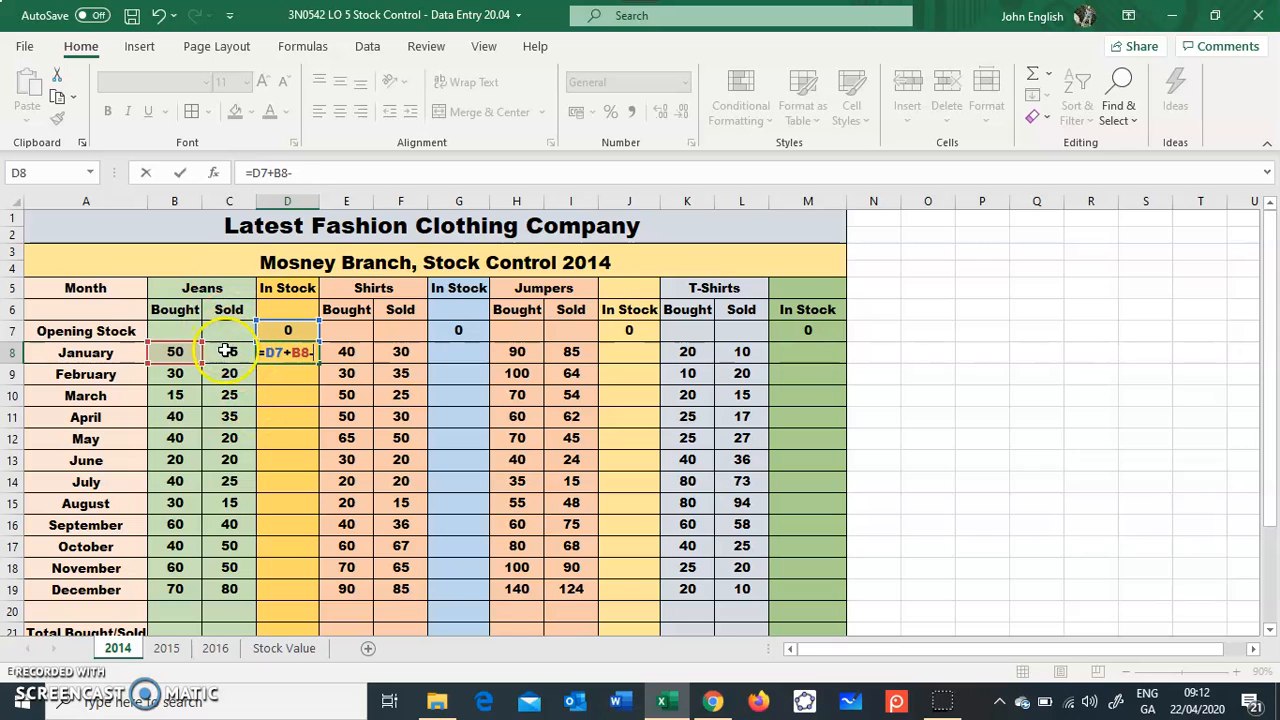
click(226, 351)
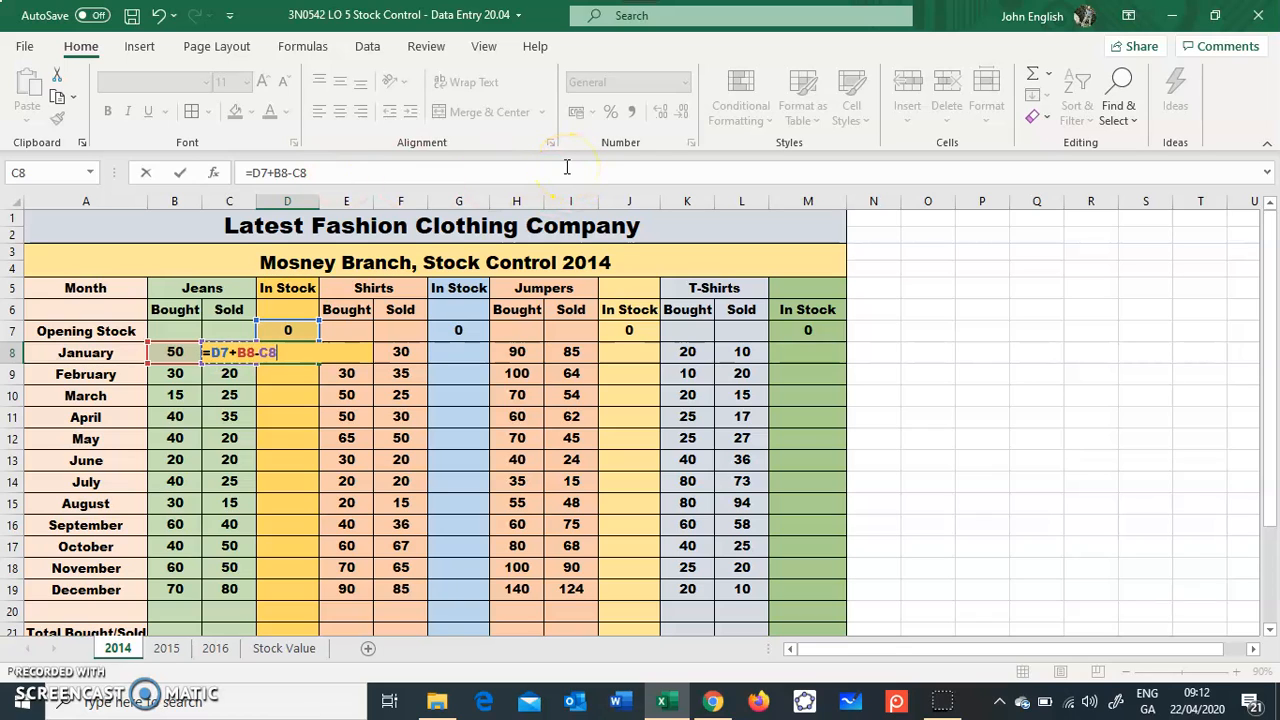
key(Return)
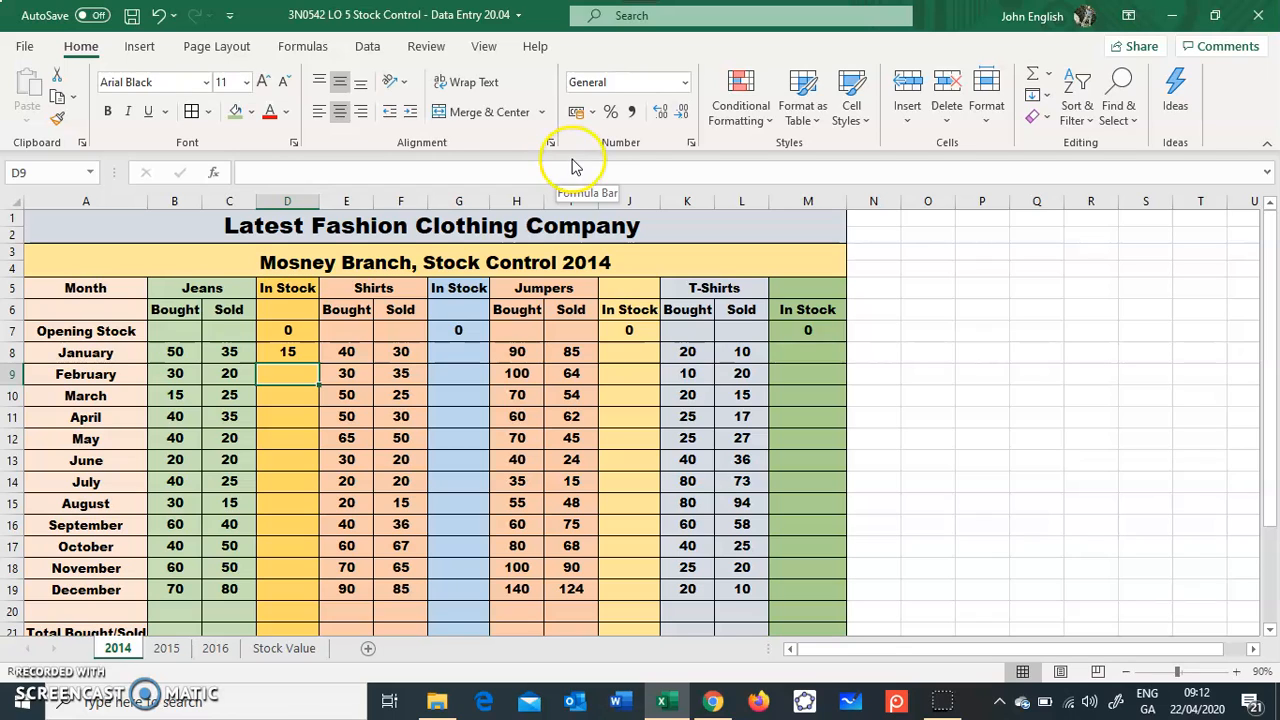
Step: Copy the Jeans In Stock formula from D8 down through December in D19
click(295, 355)
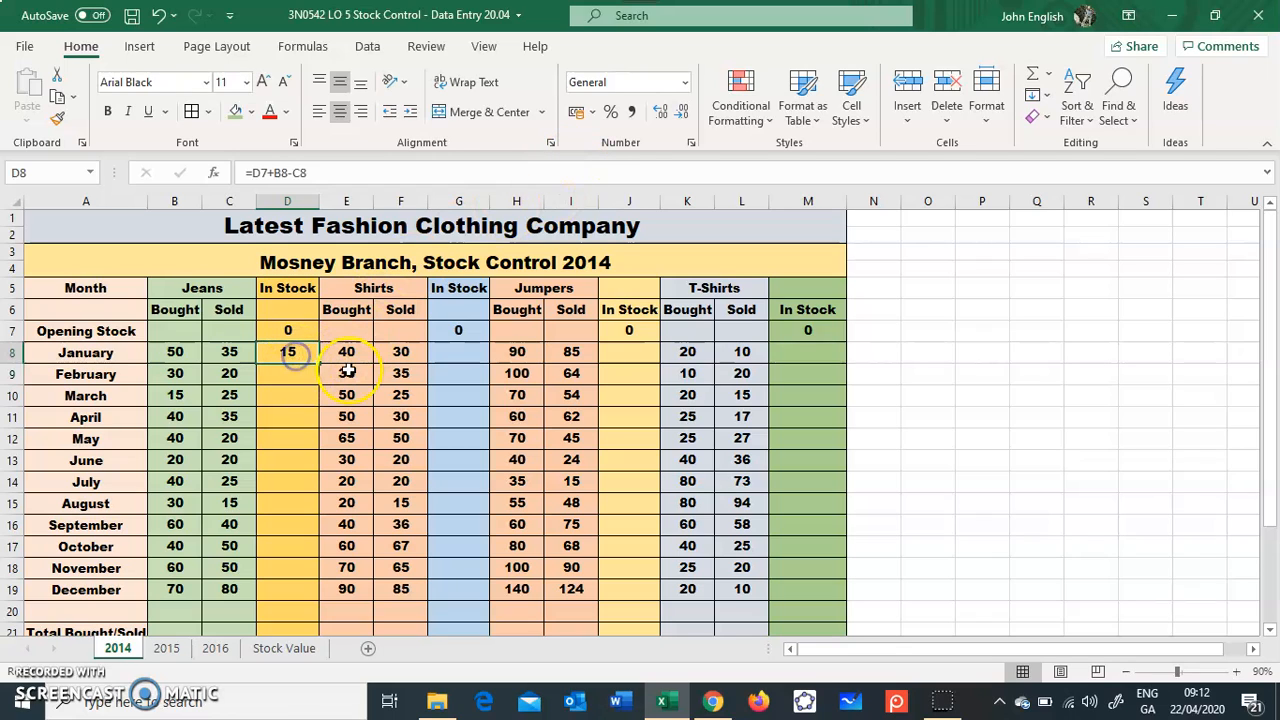
click(297, 350)
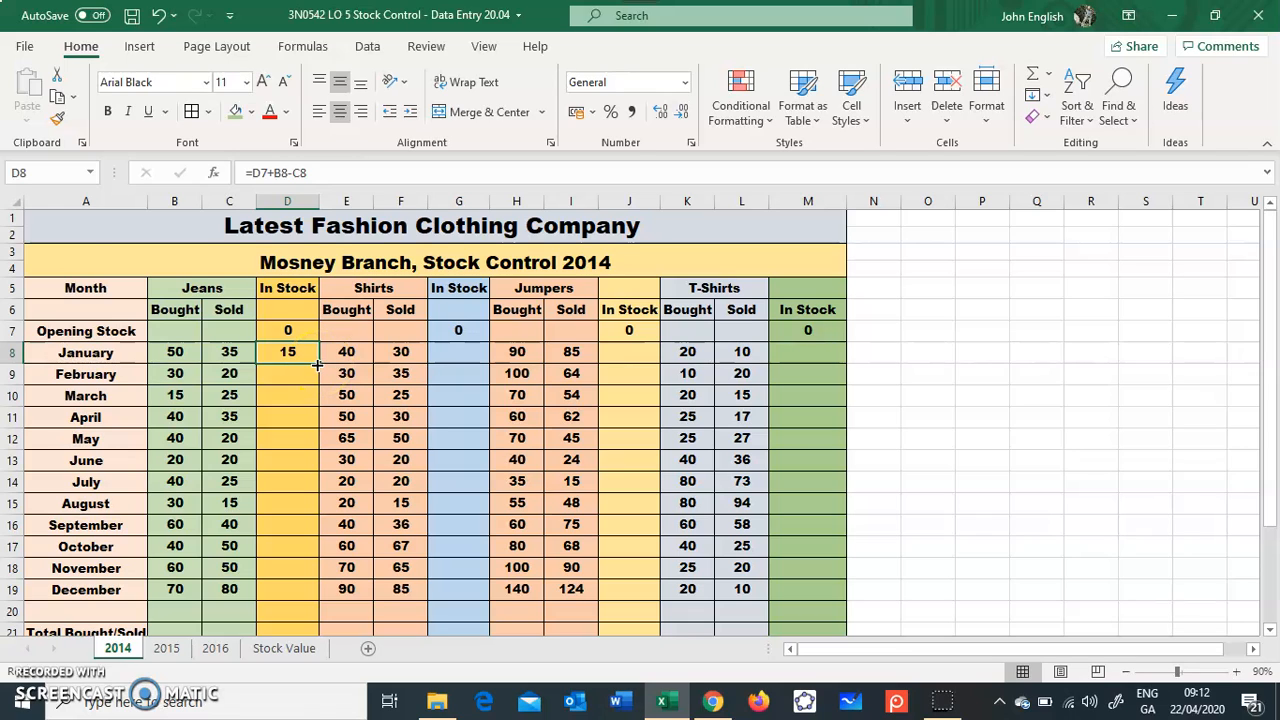
click(324, 360)
drag(319, 365, 290, 602)
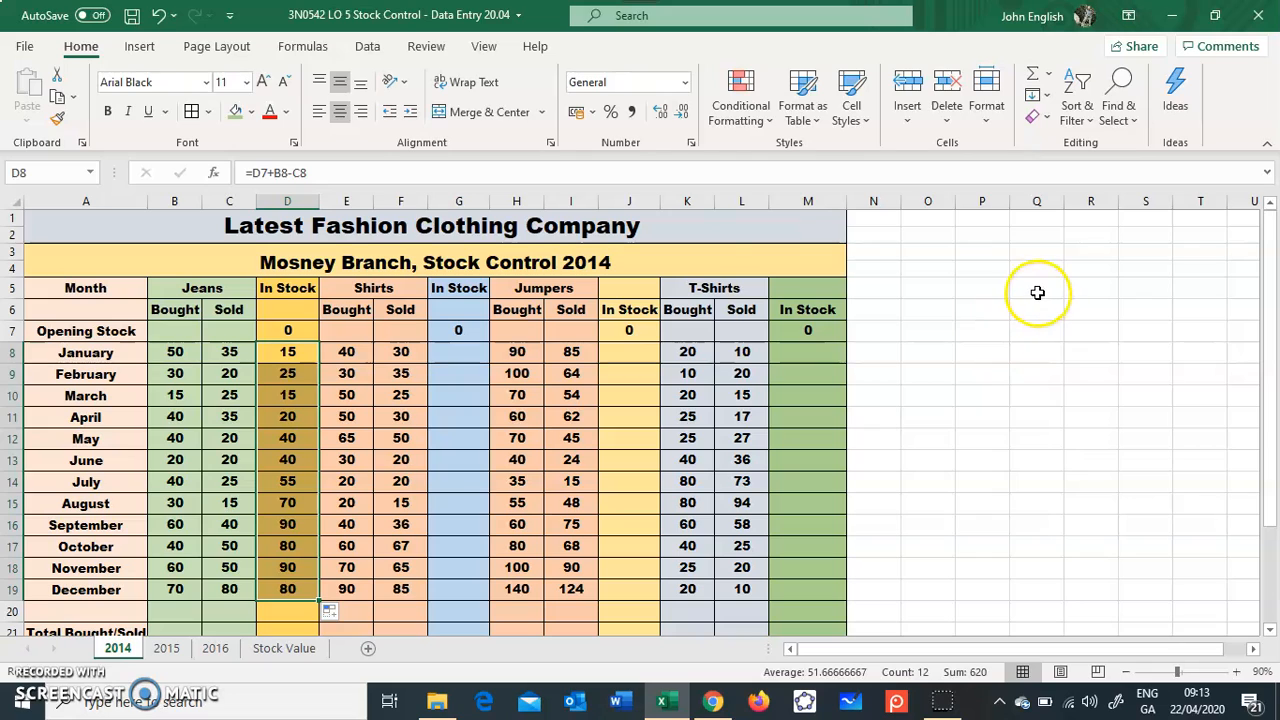